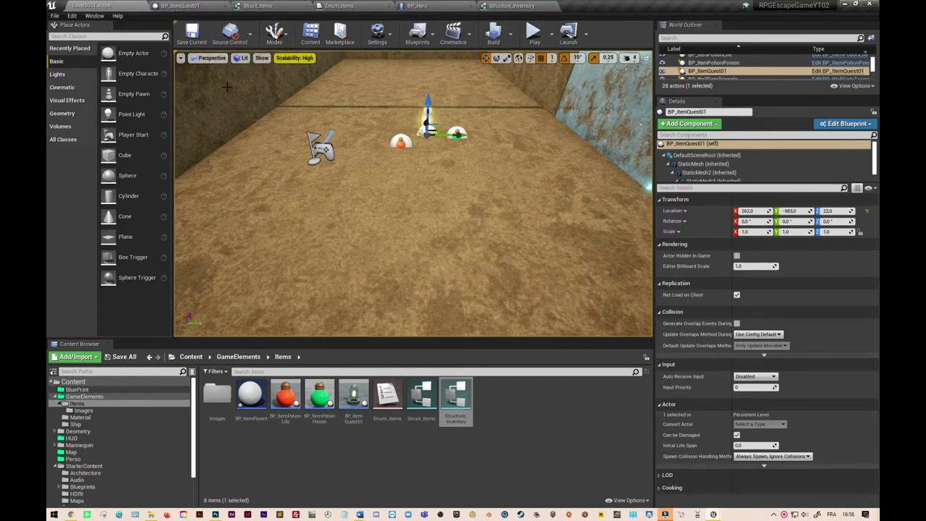
Look over the BP_ItemQuest01 and BP_Hero blueprints, then return to the Level001Escape level
click(209, 8)
click(417, 6)
mouse_move(506, 158)
right_down()
mouse_move(303, 463)
mouse_move(393, 249)
mouse_move(368, 250)
right_up()
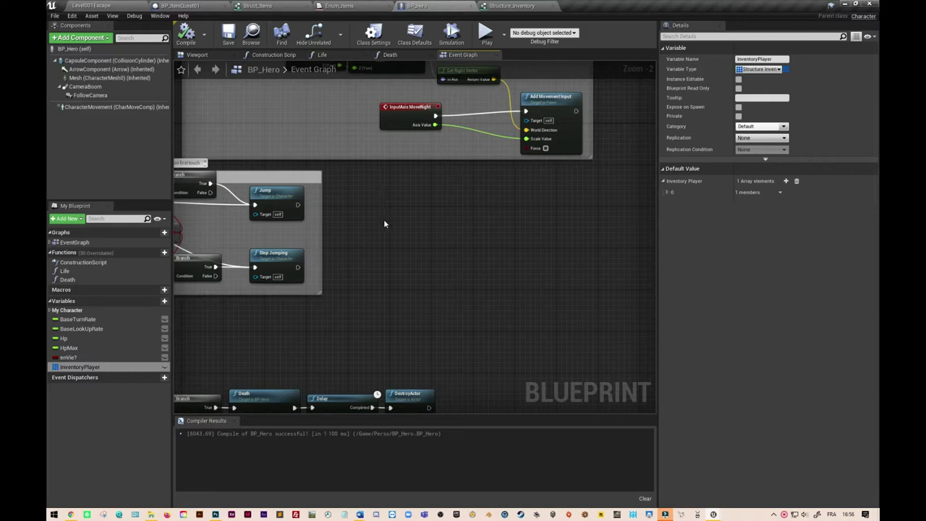
click(127, 7)
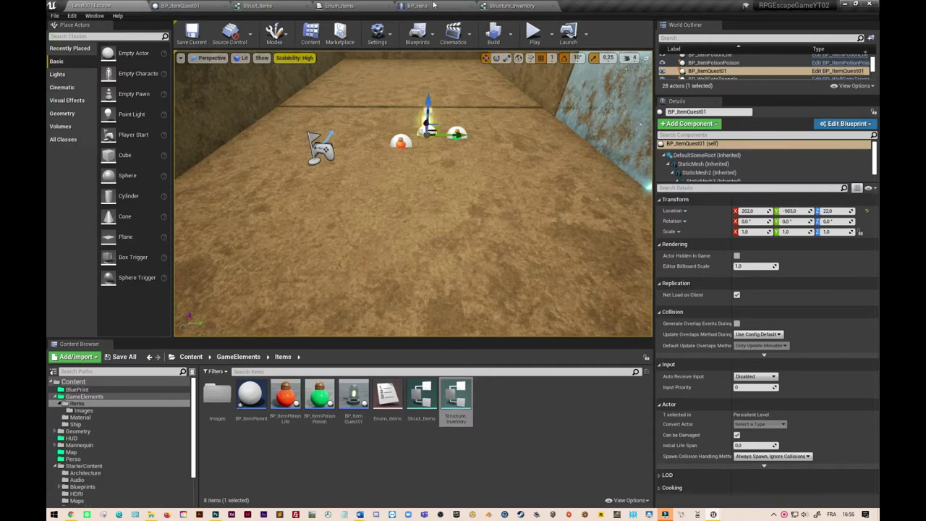
In Project Settings > Input, add a PickUp action mapping bound to the F key
click(55, 15)
mouse_move(72, 15)
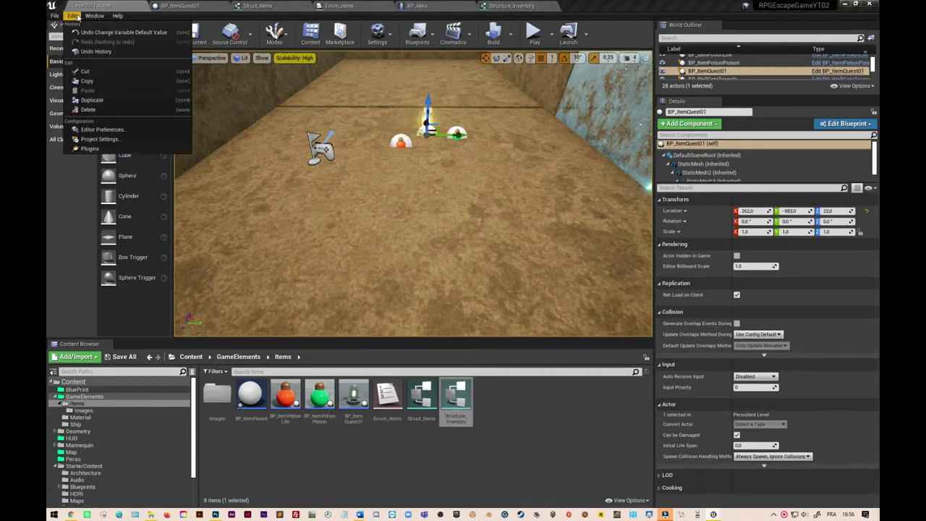
click(114, 140)
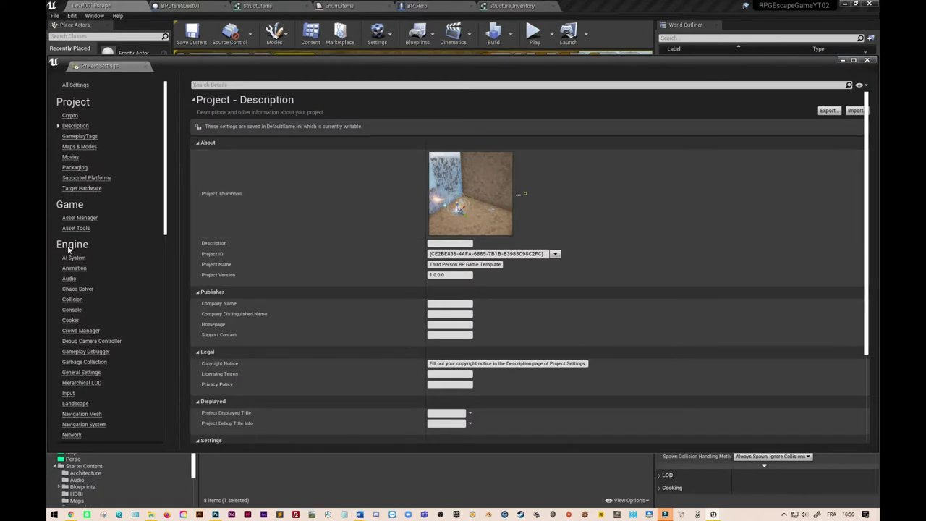
click(69, 394)
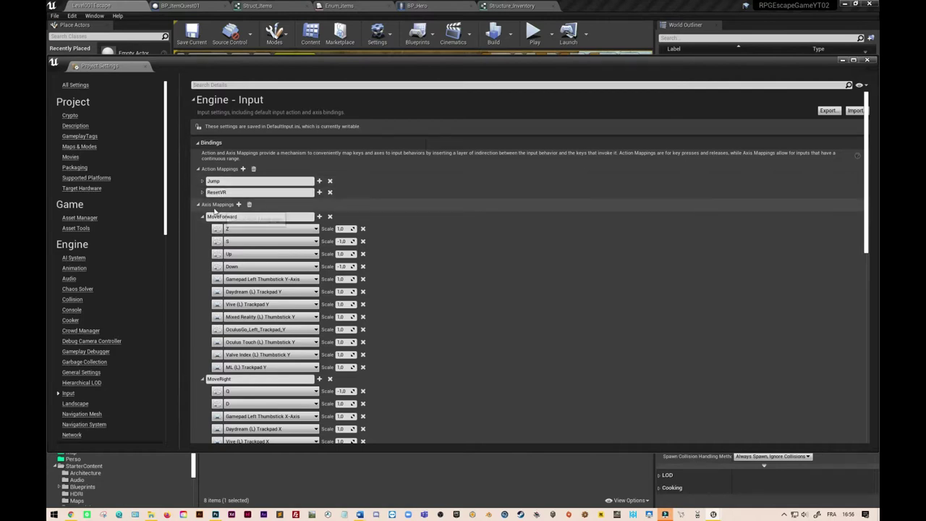
click(242, 169)
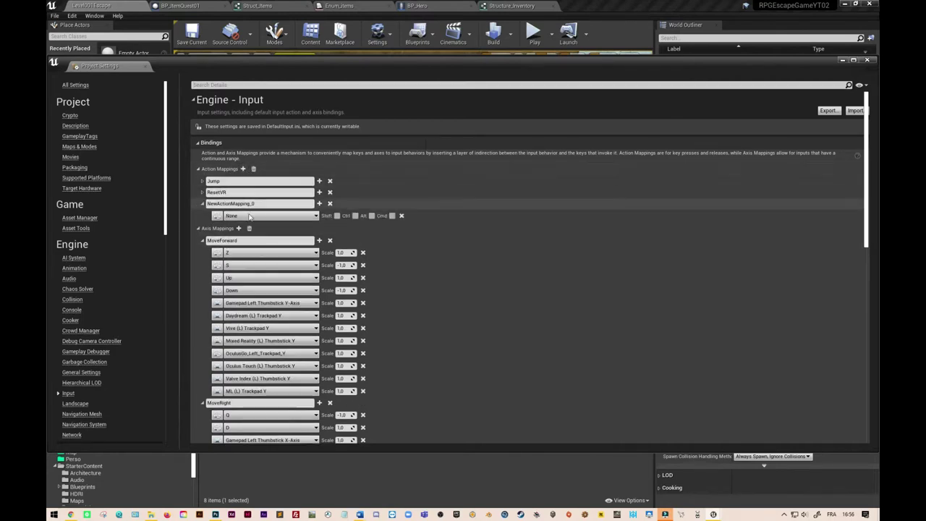
click(254, 203)
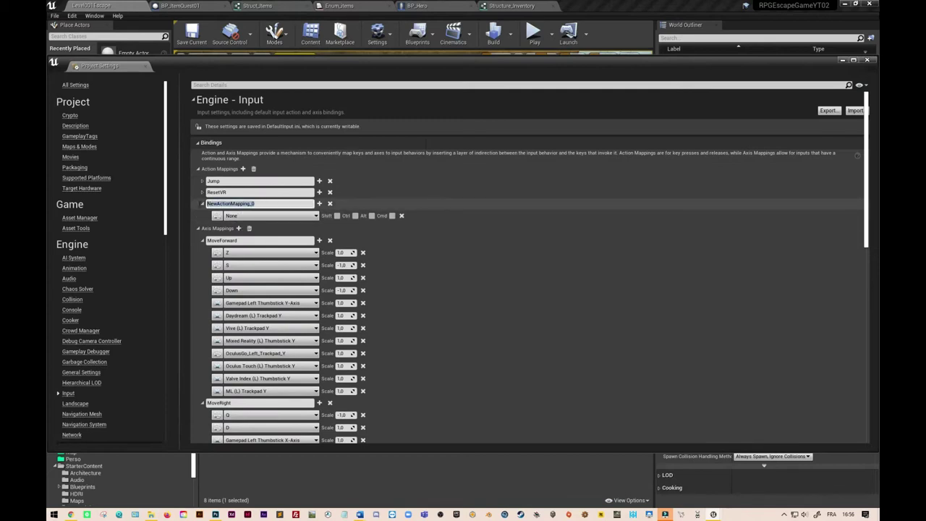
text(I)
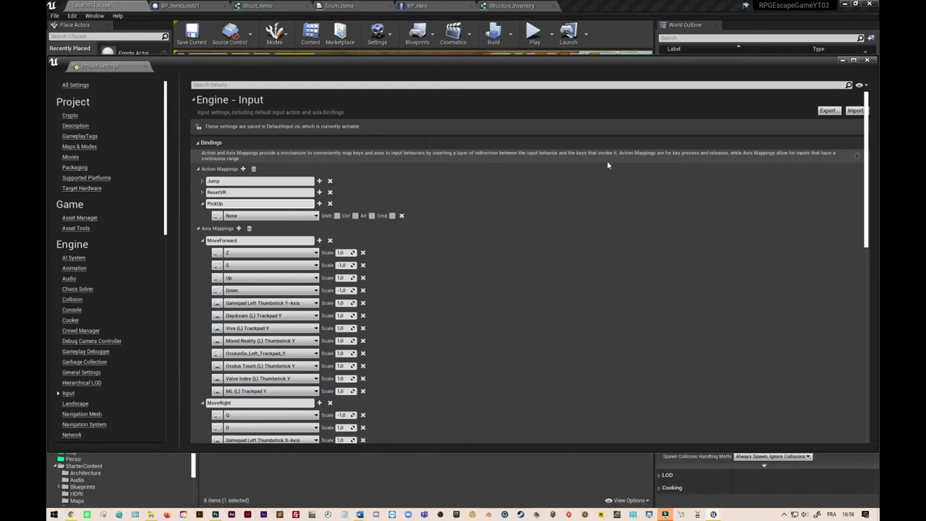
click(217, 218)
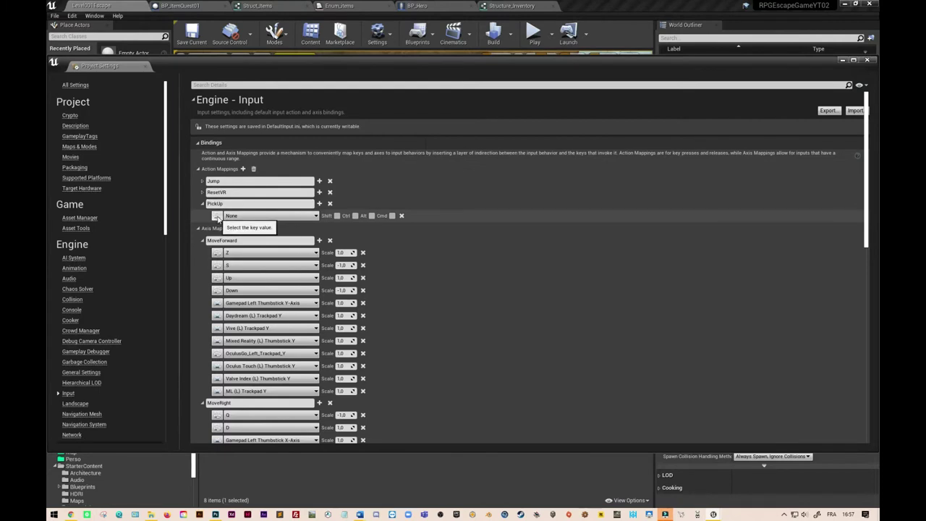
click(217, 217)
key(f)
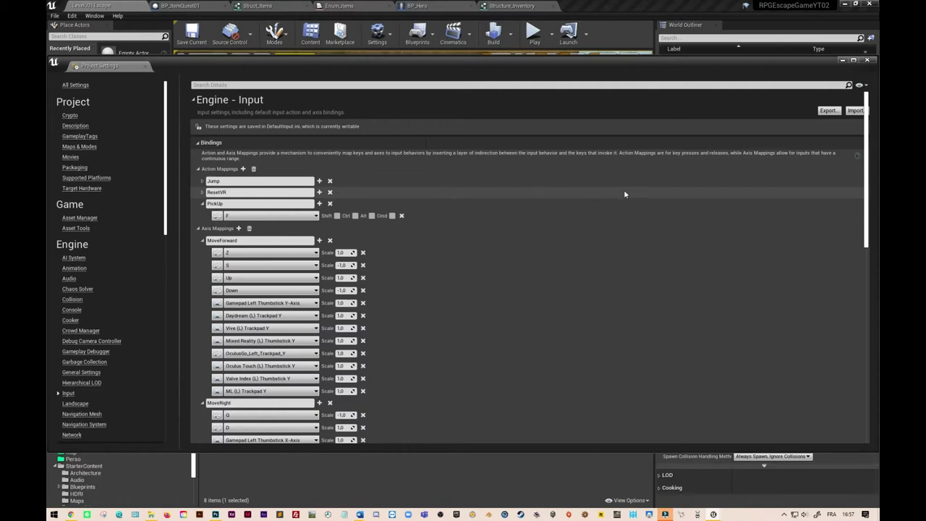
click(869, 63)
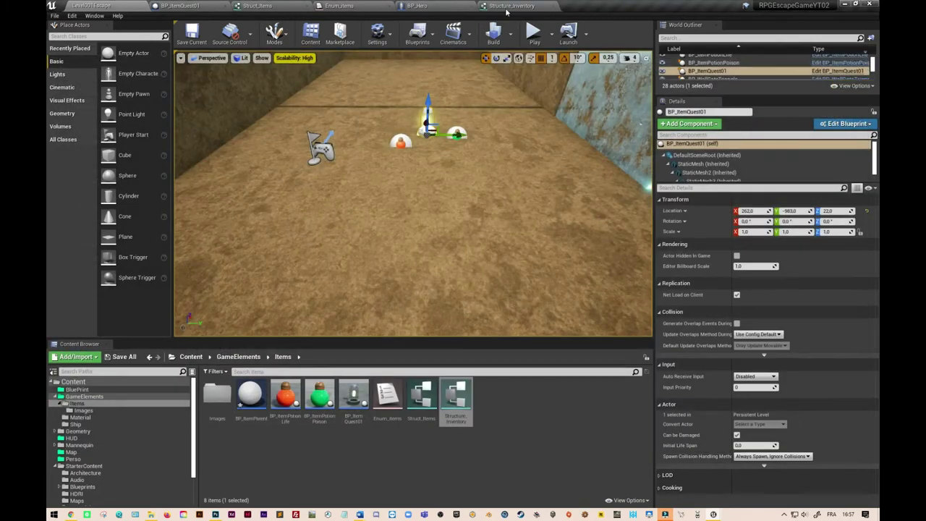
Place an InputAction PickUp event node in BP_Hero's Event Graph via a 'pick' search
click(430, 7)
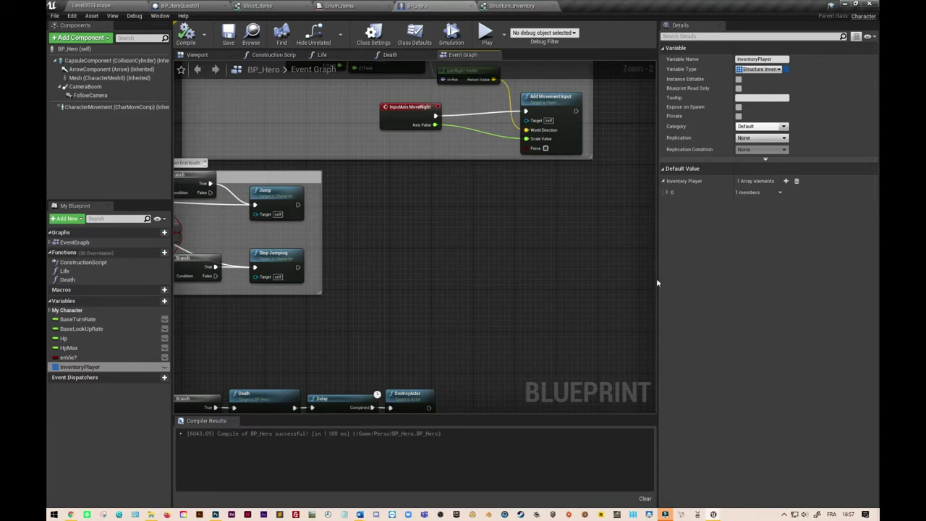
right_drag(392, 216, 392, 220)
text(pic)
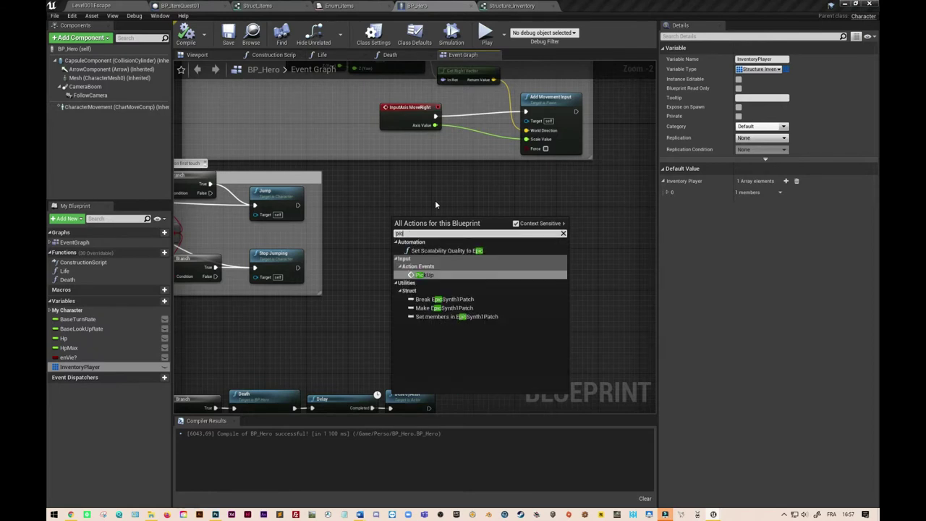
text(k)
click(427, 258)
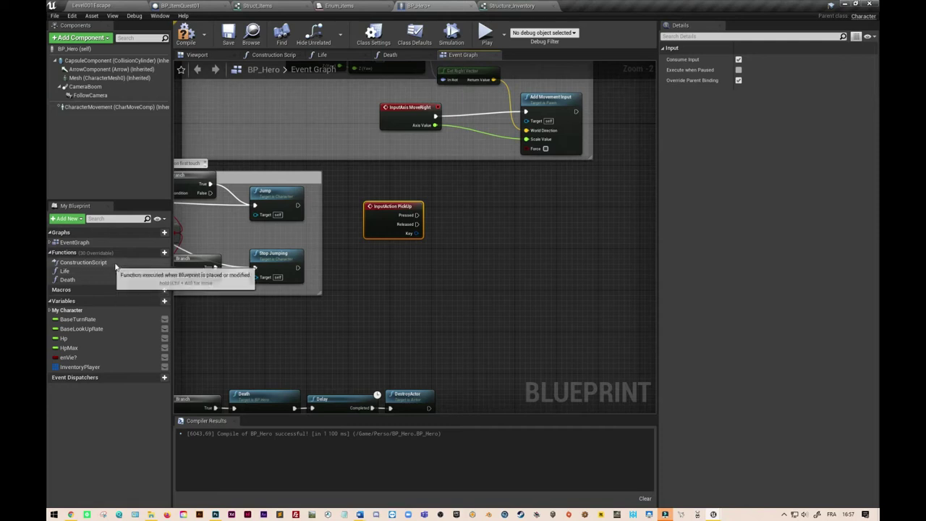
Create a new BP_Hero function named InteractionItem and move its entry node left
click(161, 253)
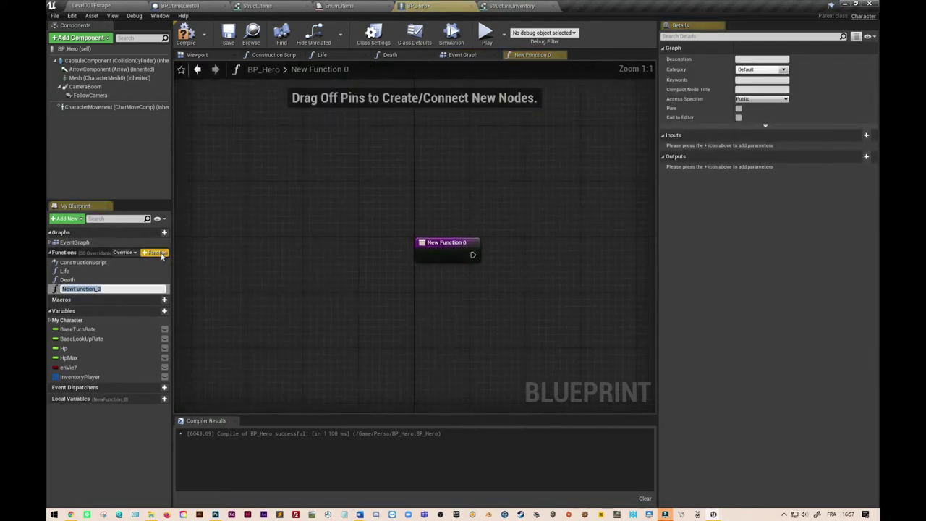
text(InteractionItem)
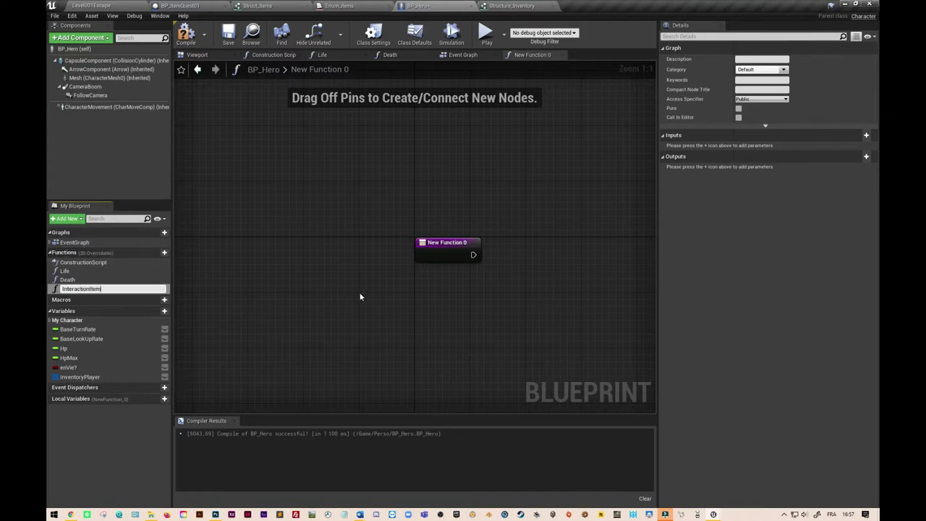
click(359, 297)
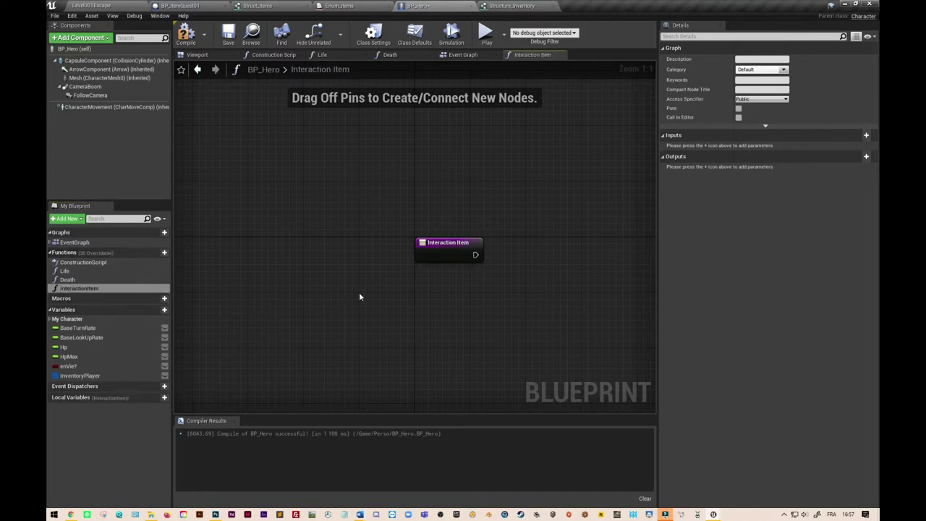
mouse_move(432, 249)
mouse_down()
mouse_move(250, 241)
mouse_move(517, 247)
mouse_up()
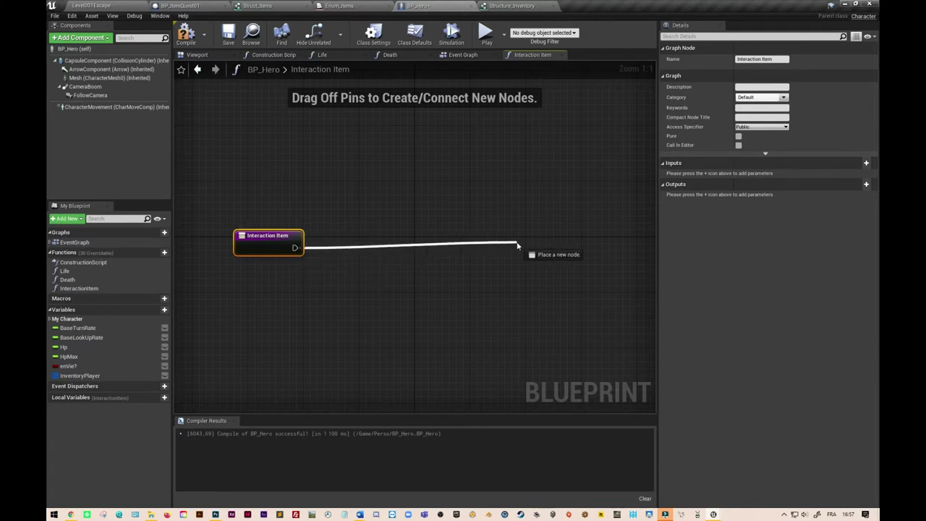
Remove the MultiSphereTraceByChannel node that was added by mistake
text(sphere)
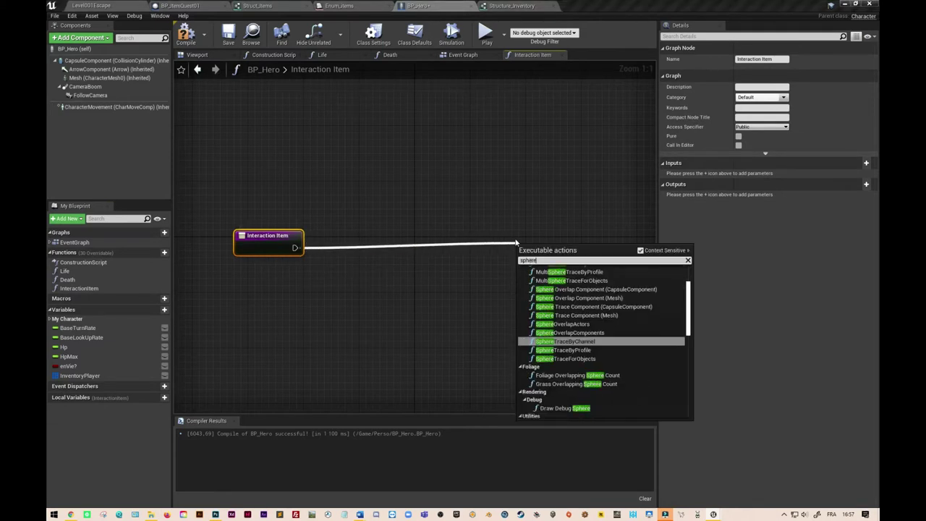
text(trace)
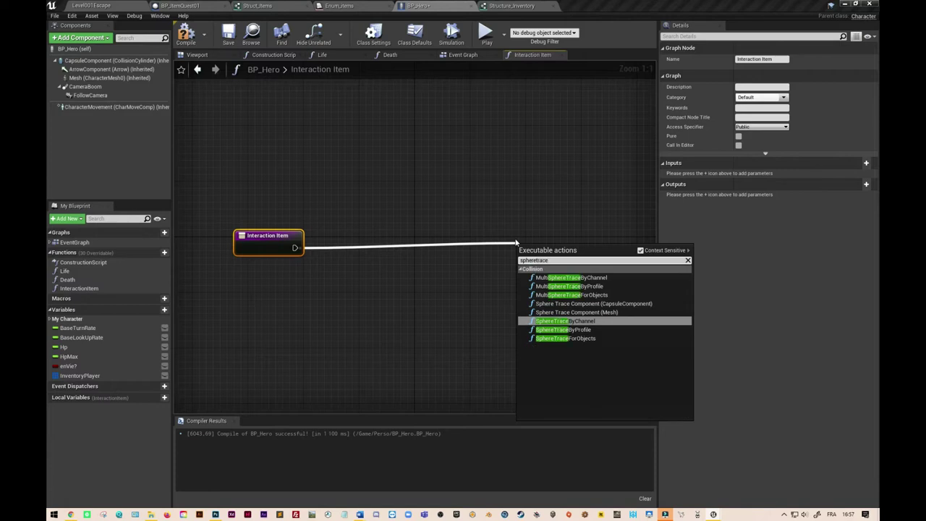
text(by)
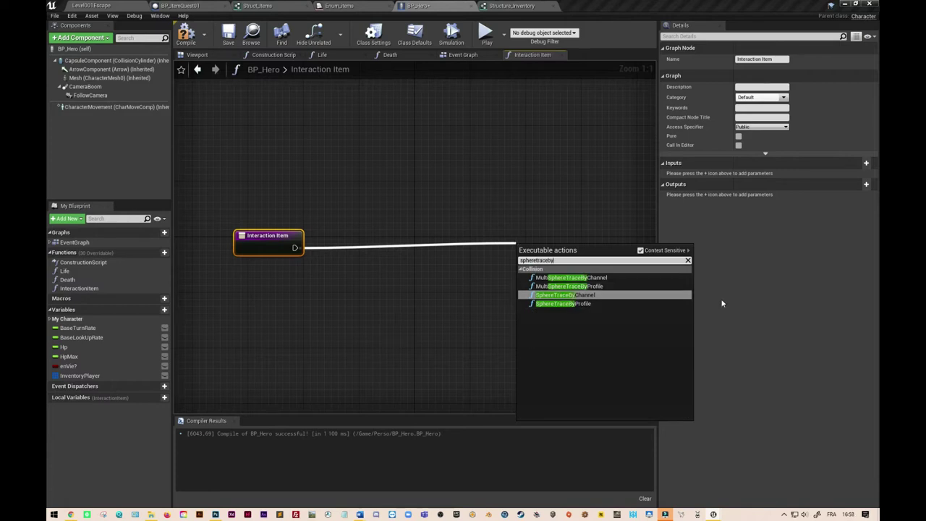
click(575, 278)
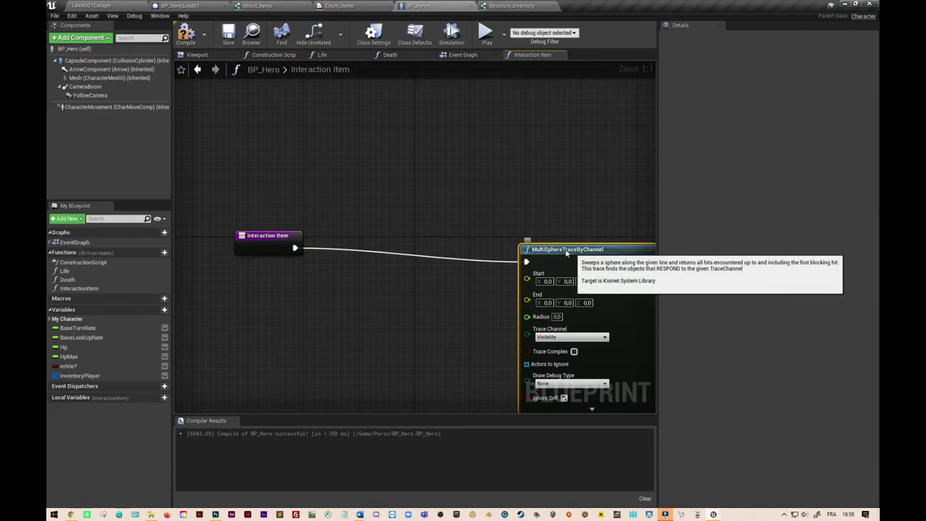
right_drag(461, 192, 418, 145)
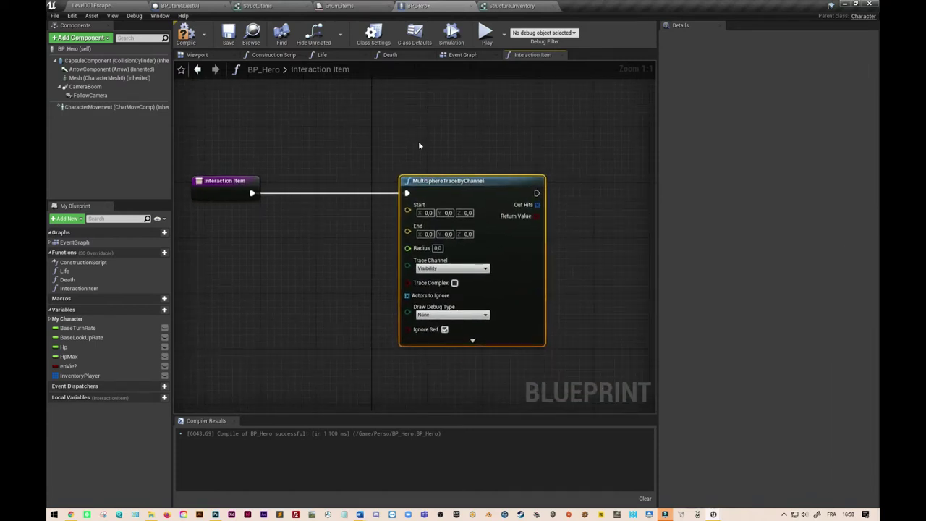
drag(418, 141, 475, 239)
key(Delete)
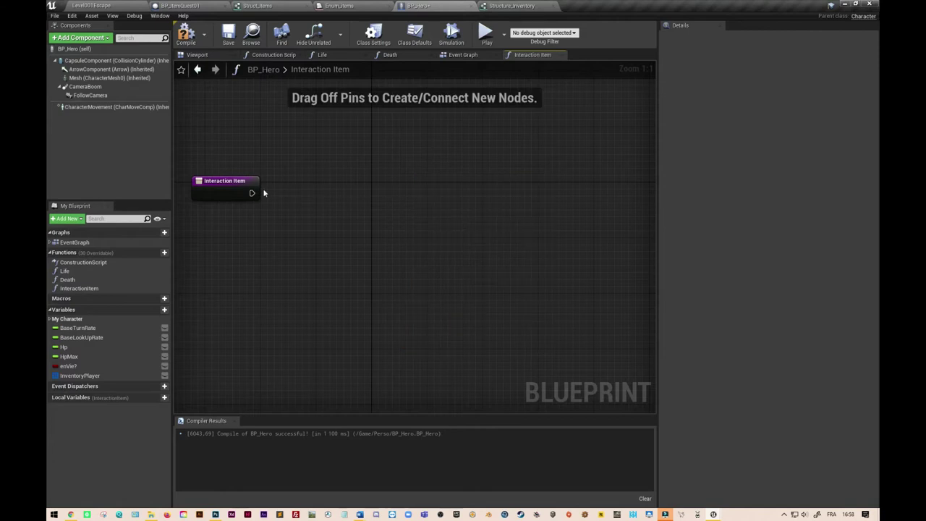
Add a SphereTraceByChannel node wired to the Interaction Item entry's exec pin
drag(251, 192, 444, 205)
text(sphere)
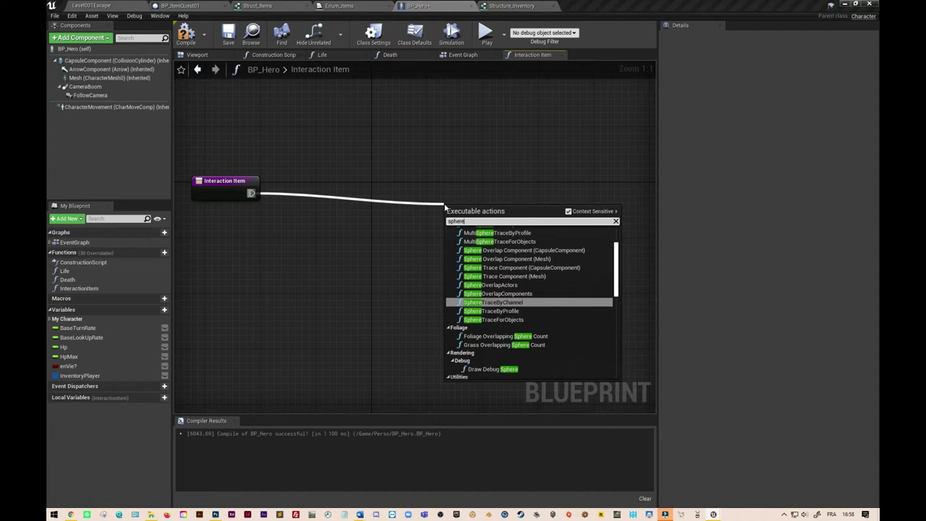
click(496, 302)
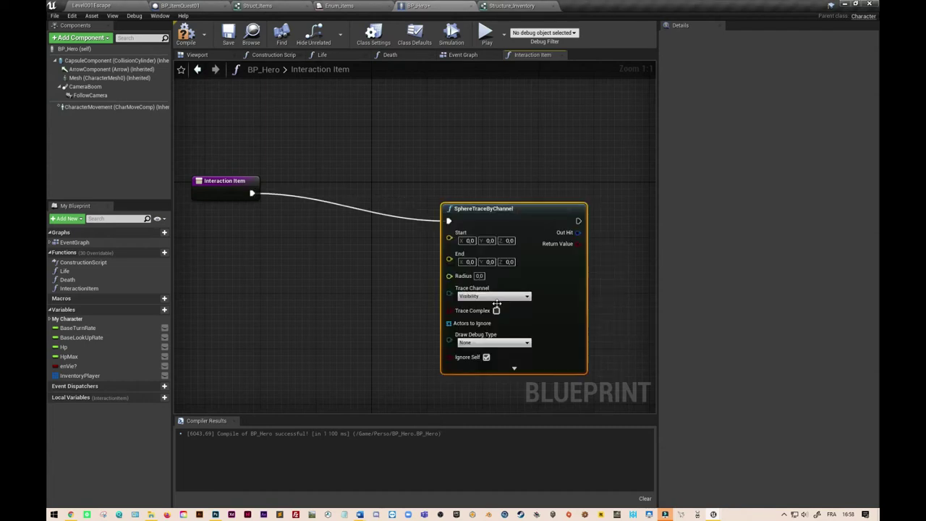
drag(505, 214, 497, 187)
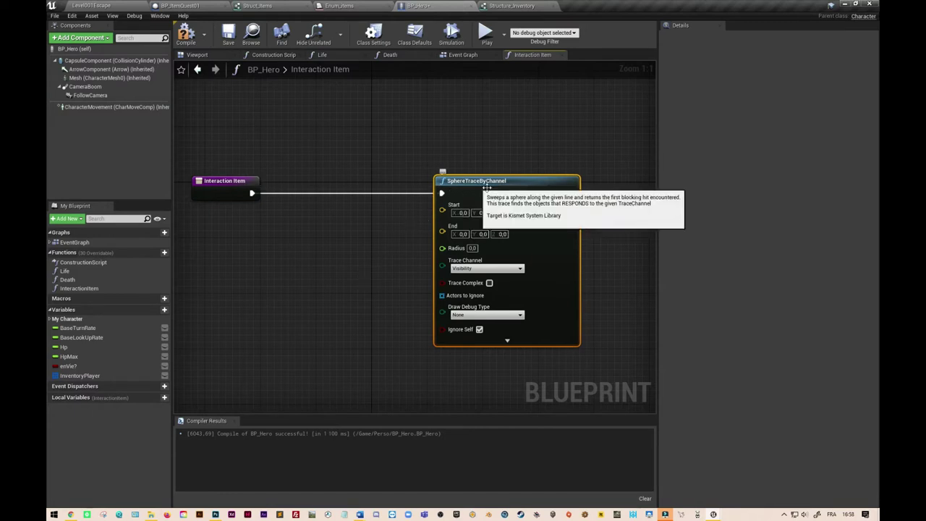
Nudge the SphereTraceByChannel node slightly right of the Interaction Item entry
drag(487, 187, 514, 187)
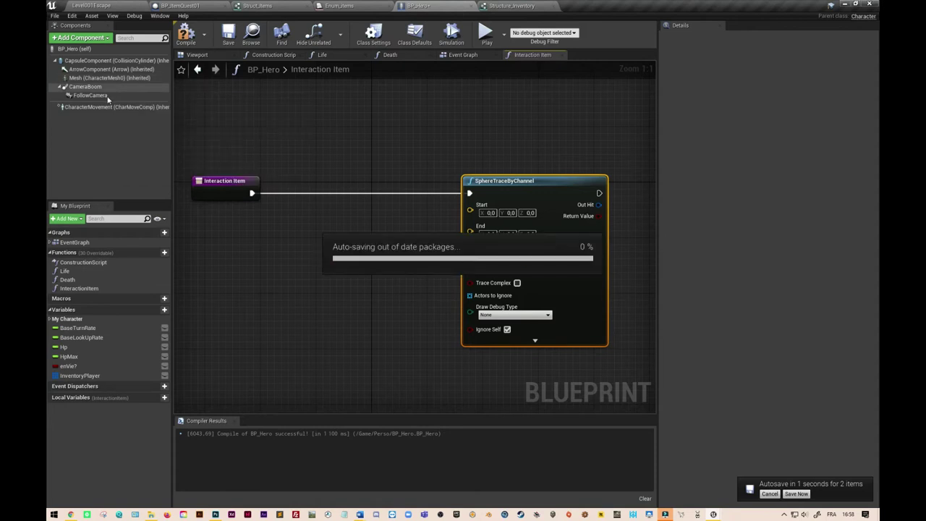
Add a Follow Camera reference and feed its GetWorldLocation into the trace Start
click(90, 98)
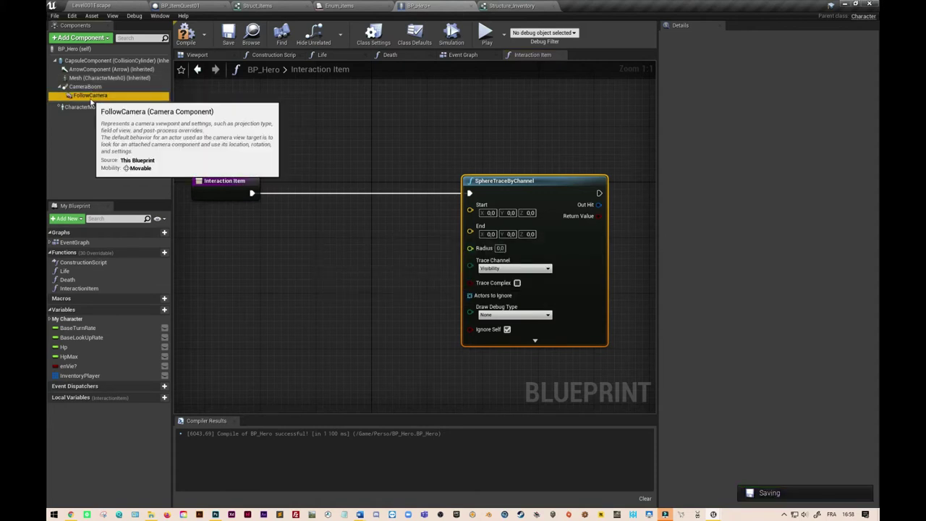
mouse_move(91, 102)
mouse_down()
mouse_move(280, 277)
mouse_move(247, 261)
mouse_move(304, 270)
mouse_move(359, 248)
mouse_up()
text(getwo)
text(rld)
text(cation)
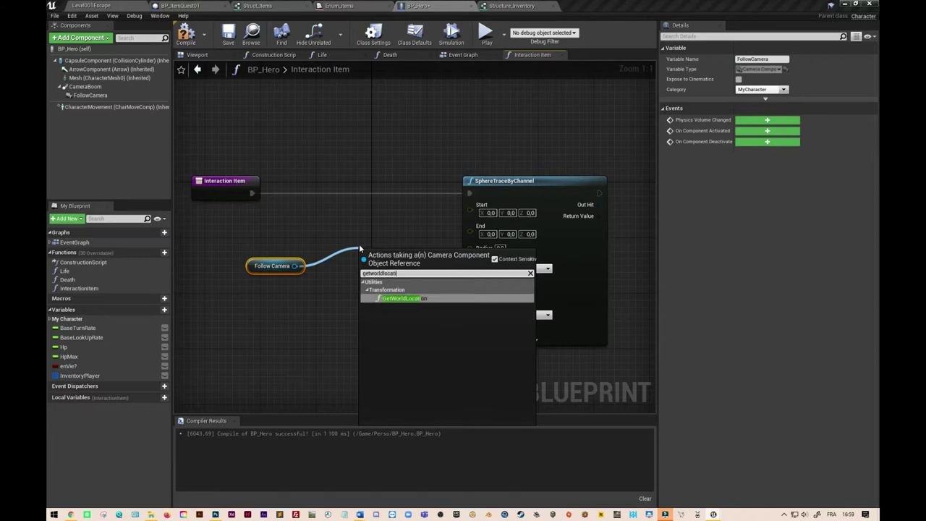
click(394, 299)
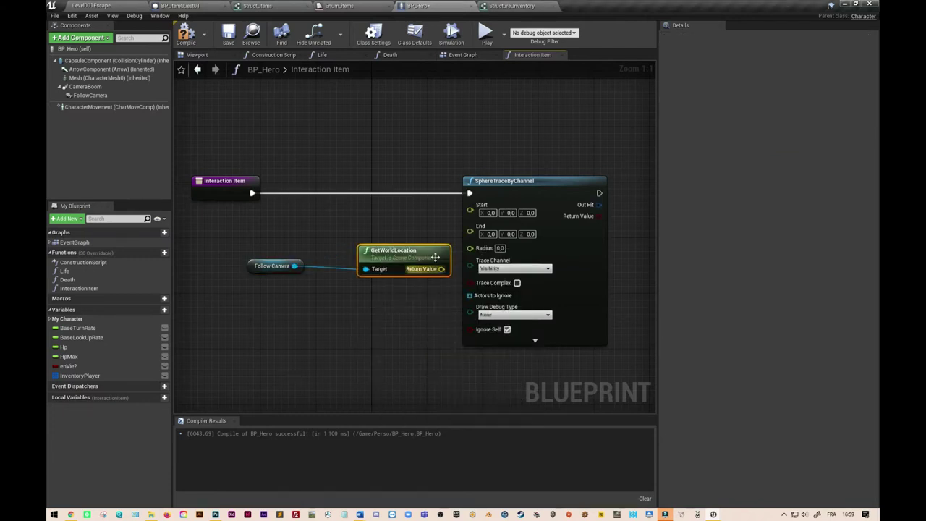
drag(434, 253, 386, 281)
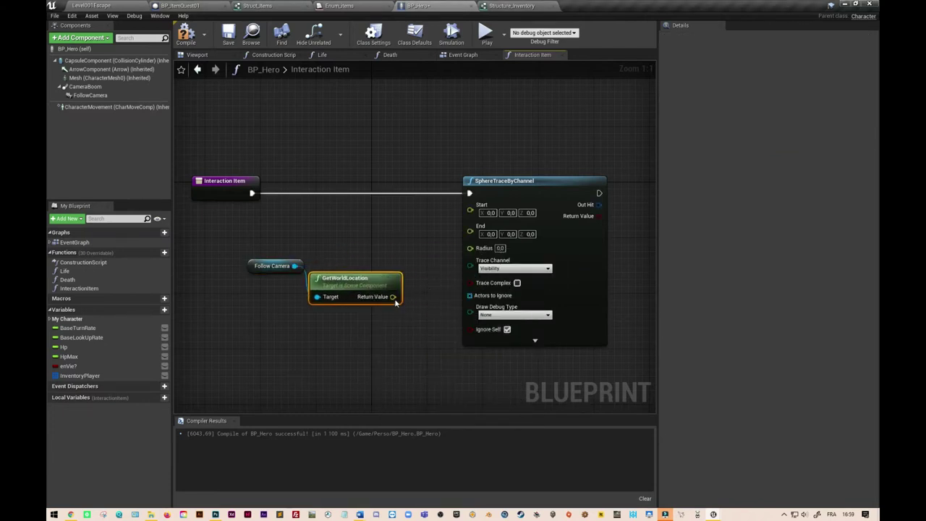
drag(393, 297, 468, 213)
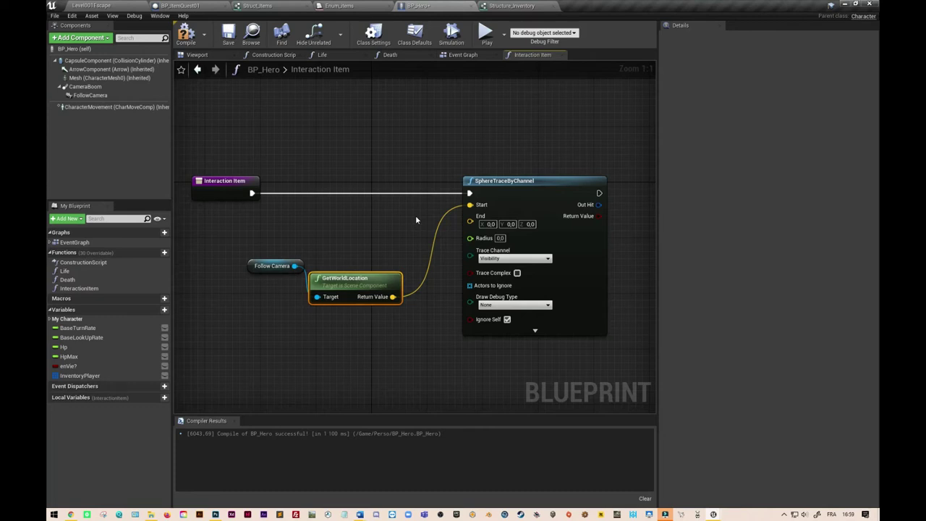
Add the camera's Get Forward Vector and sum it with the camera location in a vector + node
drag(416, 217, 238, 311)
drag(347, 282, 285, 240)
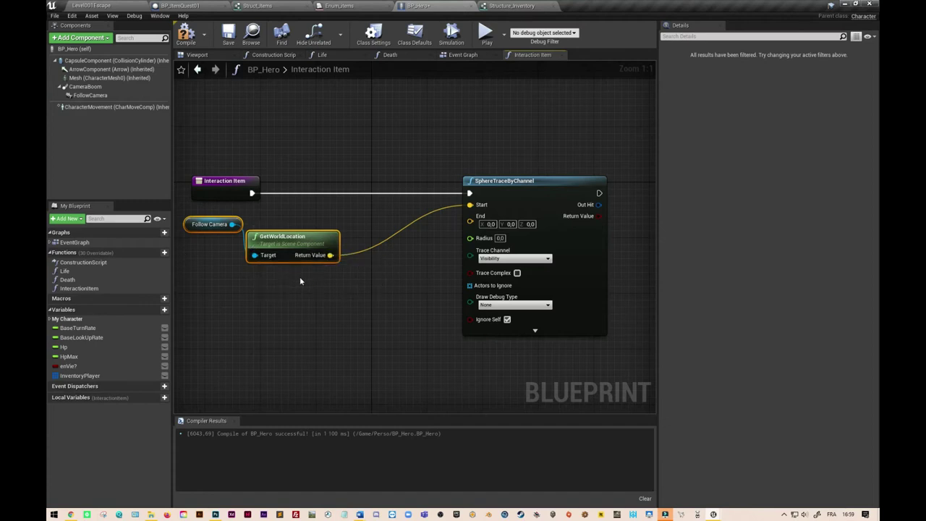
drag(234, 225, 266, 304)
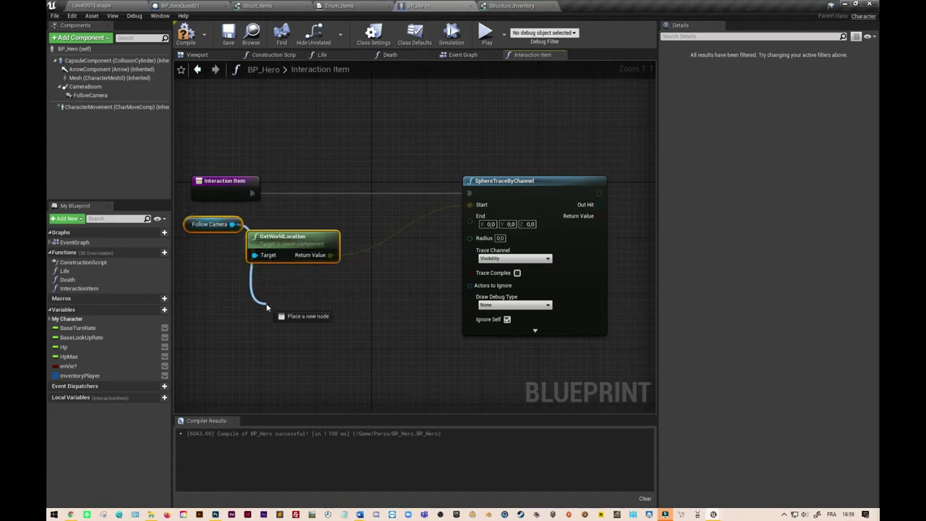
text(get)
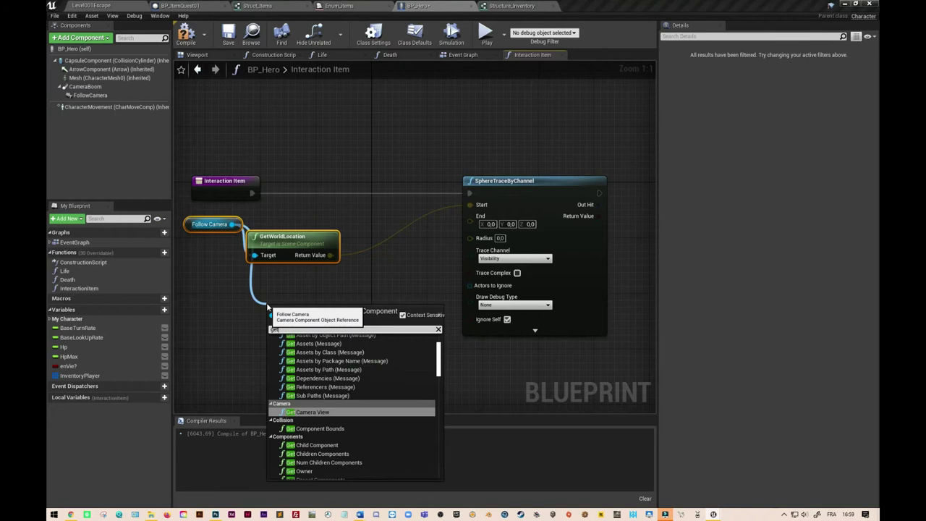
text(forwa)
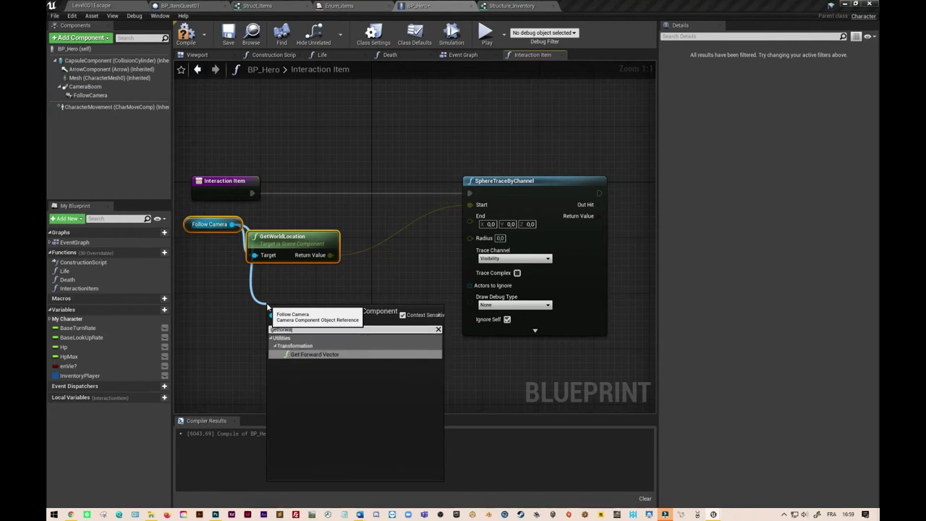
click(318, 353)
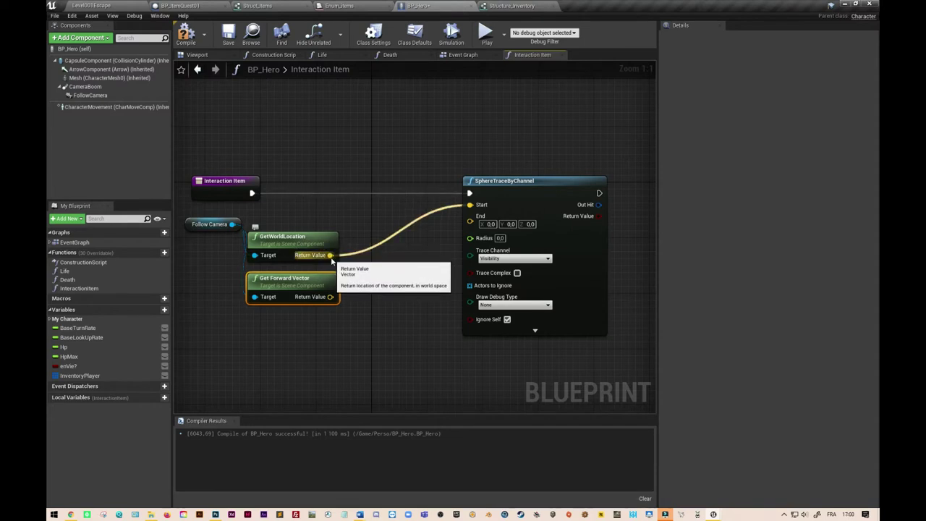
mouse_move(331, 296)
mouse_down()
mouse_move(337, 303)
mouse_move(376, 275)
mouse_up()
text(+)
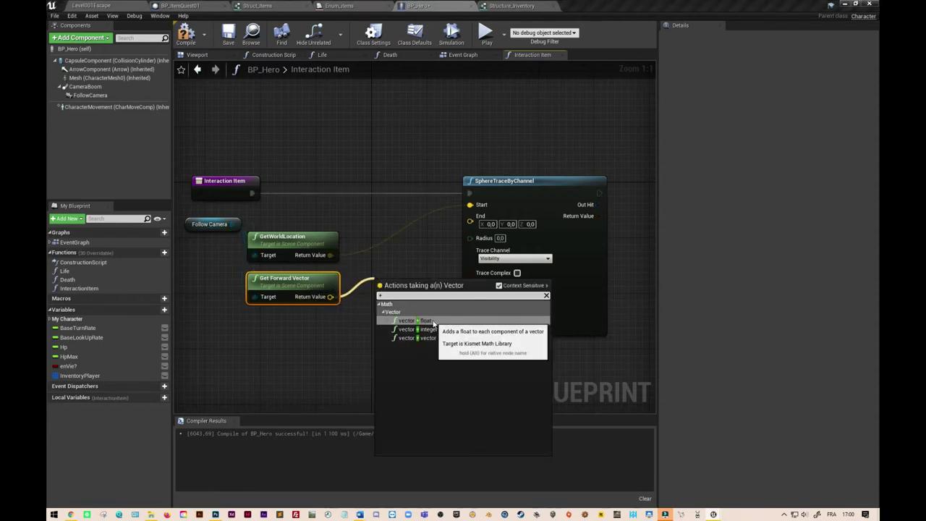
click(433, 323)
mouse_move(330, 254)
mouse_down()
mouse_move(379, 297)
mouse_move(394, 273)
mouse_move(467, 235)
mouse_move(470, 215)
mouse_up()
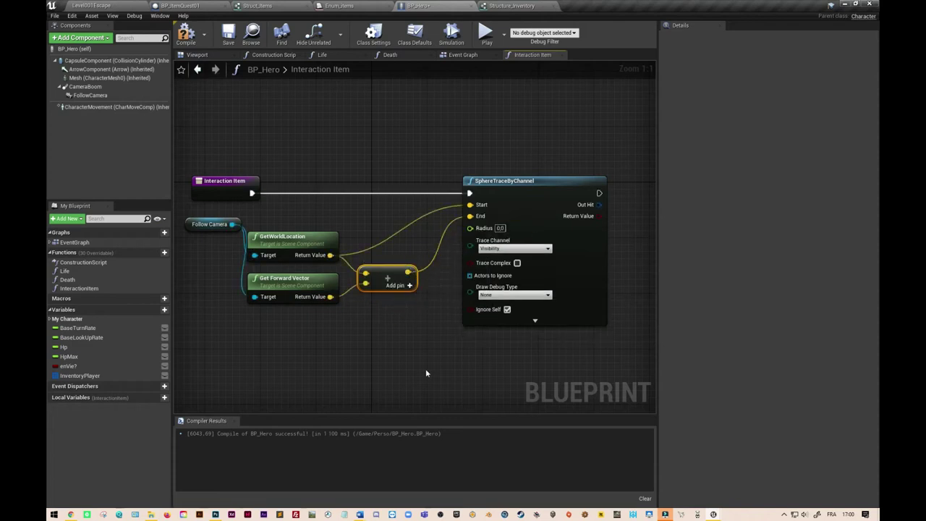
Set the trace's Draw Debug Type to For Duration, Draw Time to 10, and Radius to 100
click(536, 320)
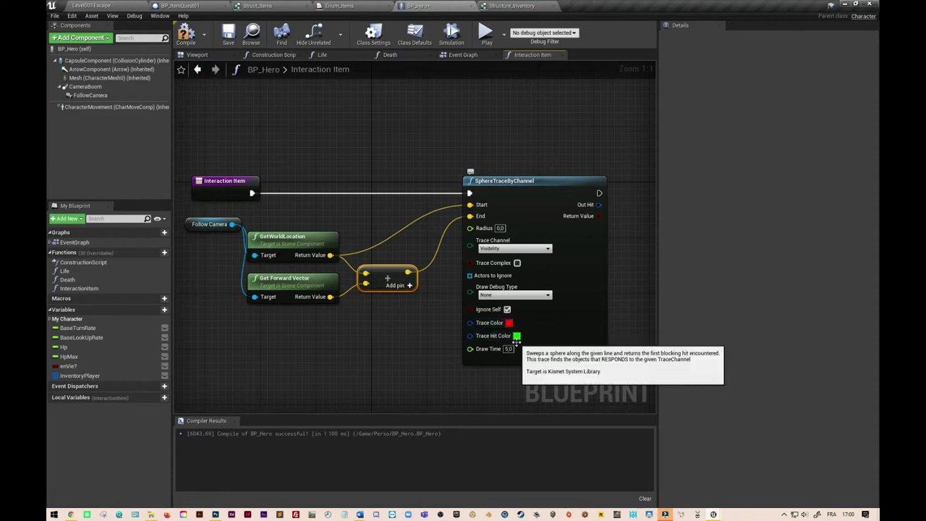
click(552, 296)
click(504, 313)
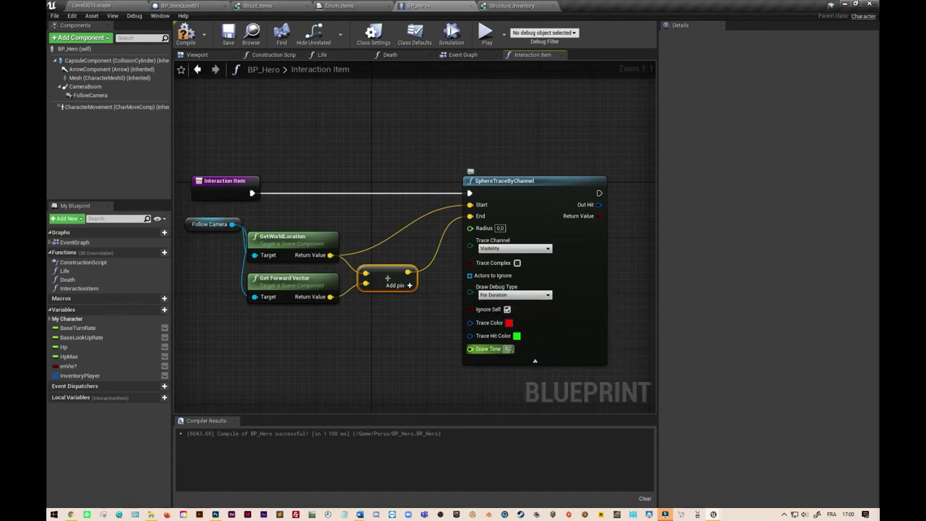
text(10)
click(418, 344)
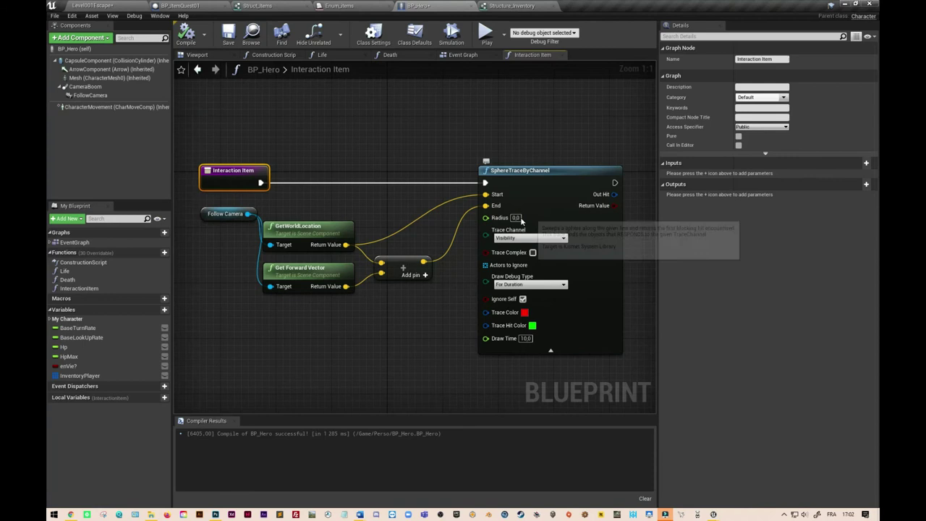
click(516, 218)
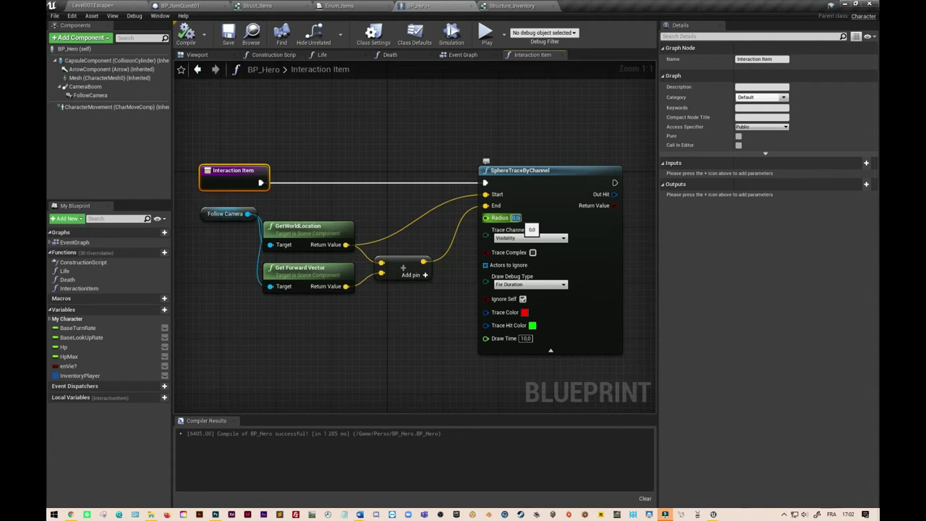
text(100)
key(Return)
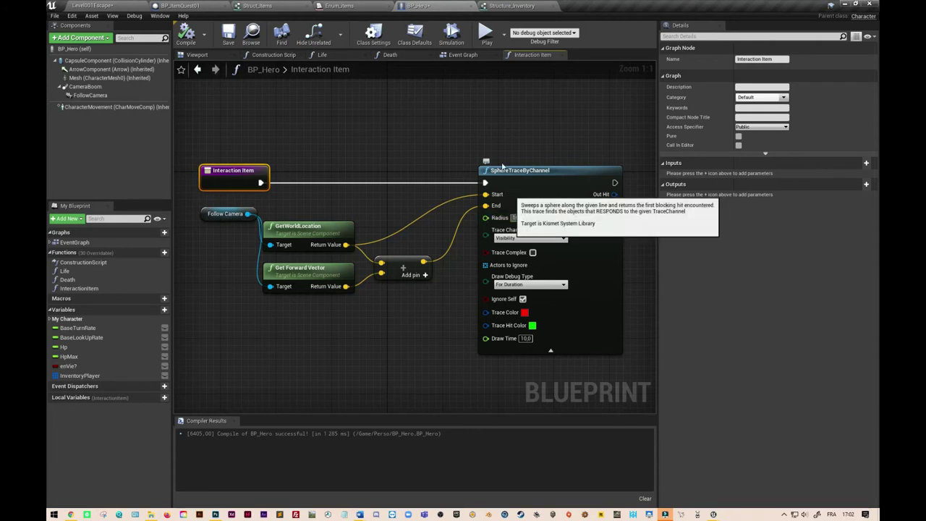
click(499, 142)
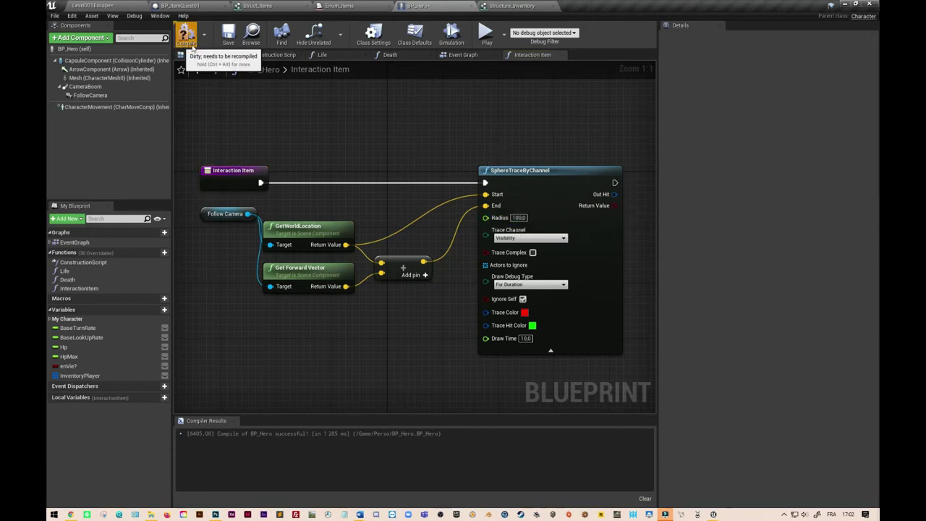
Compile and save BP_Hero, then play-test walking around to see the red debug trace
click(228, 35)
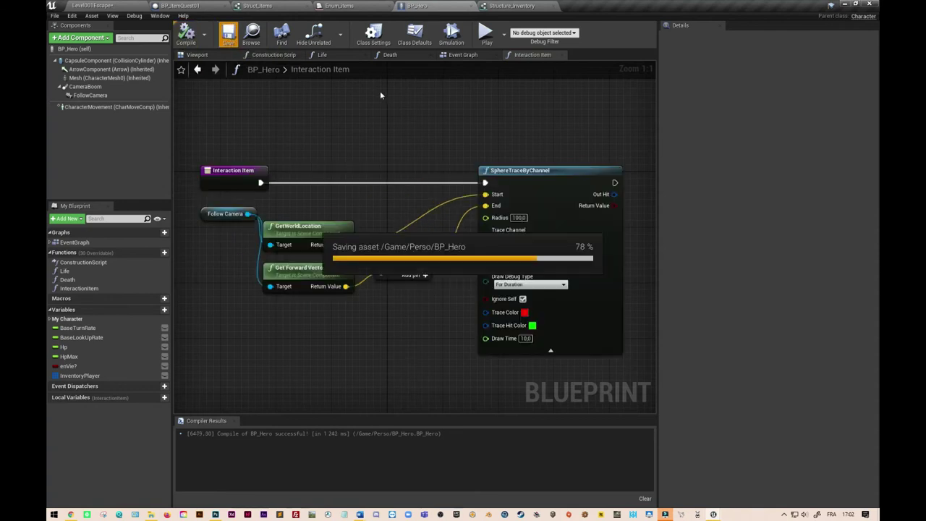
click(487, 39)
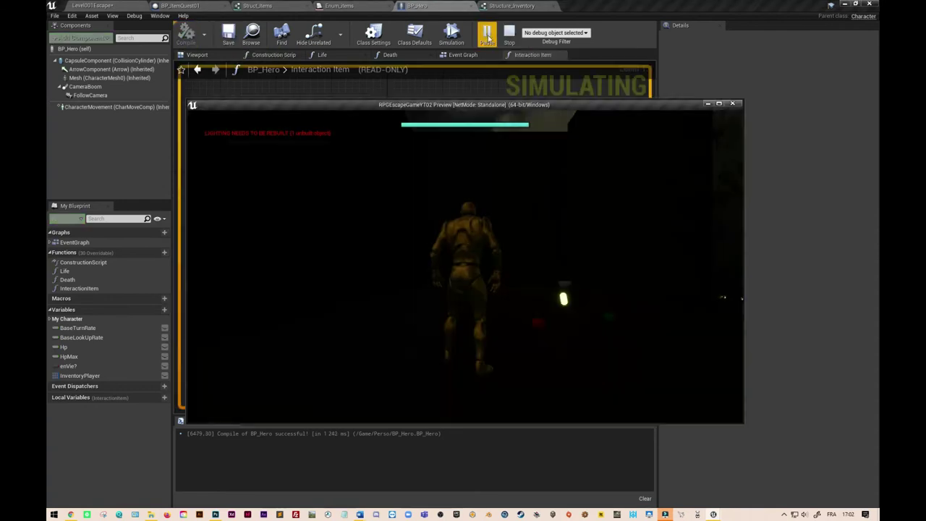
key(w)
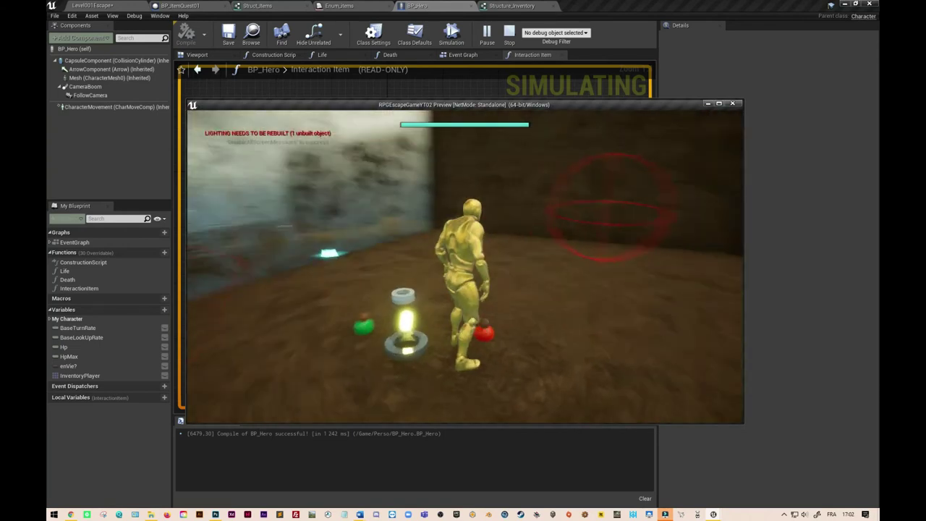
key(w)
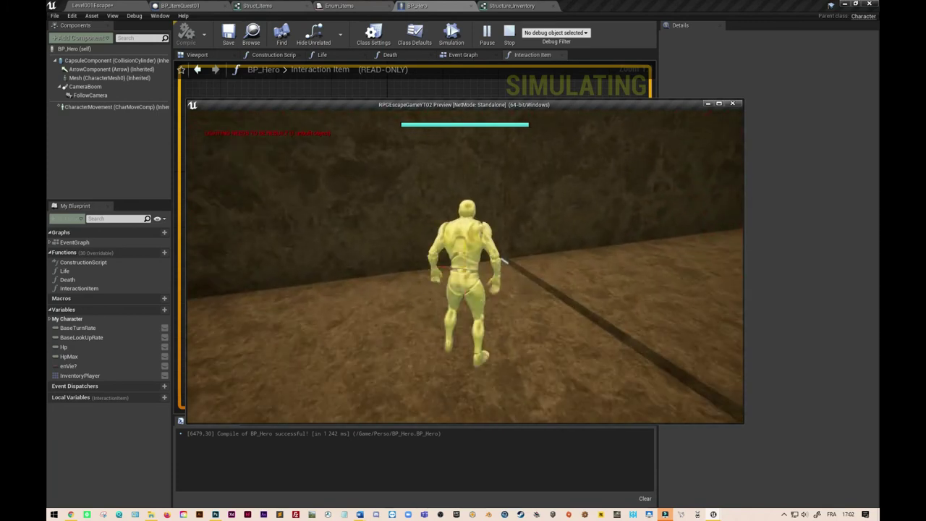
key(Escape)
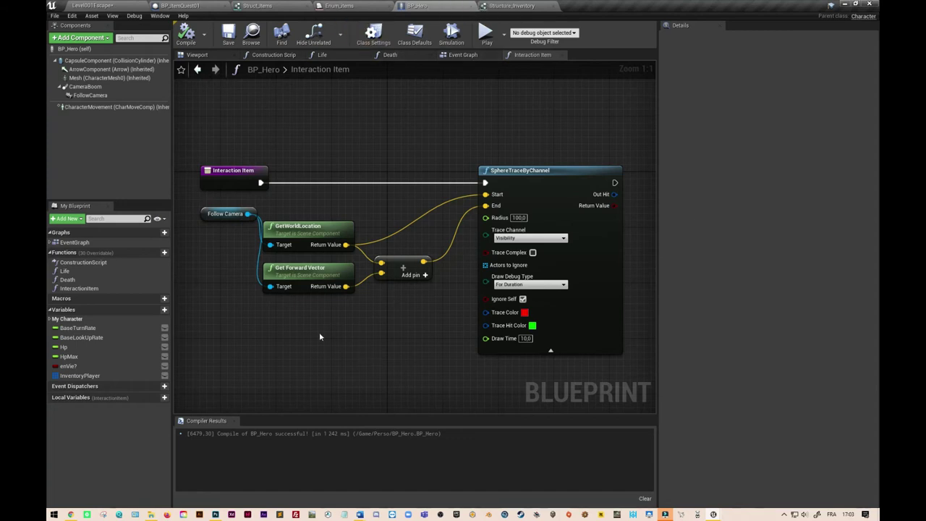
Shift the camera, location, forward vector and add nodes left to make room
right_drag(309, 330, 387, 320)
drag(243, 195, 476, 325)
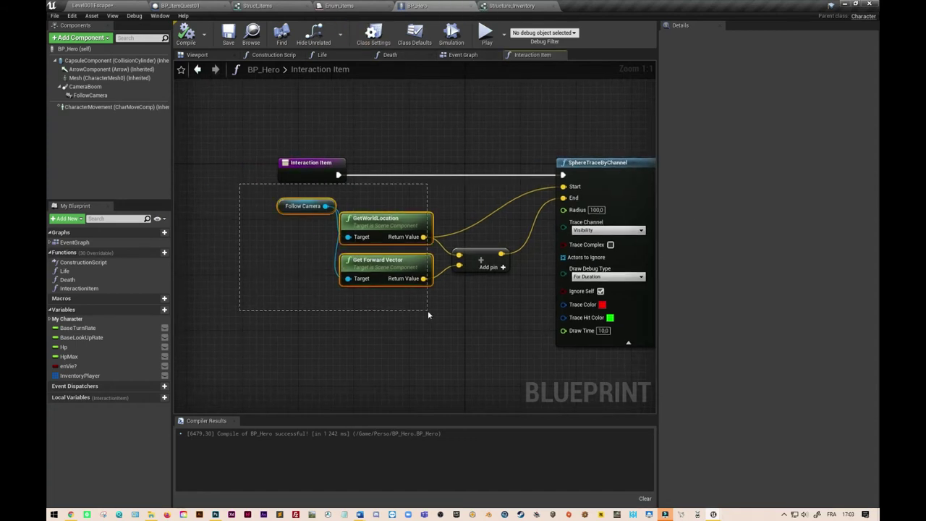
mouse_move(484, 257)
mouse_down()
mouse_move(367, 250)
mouse_move(469, 248)
mouse_up()
click(405, 288)
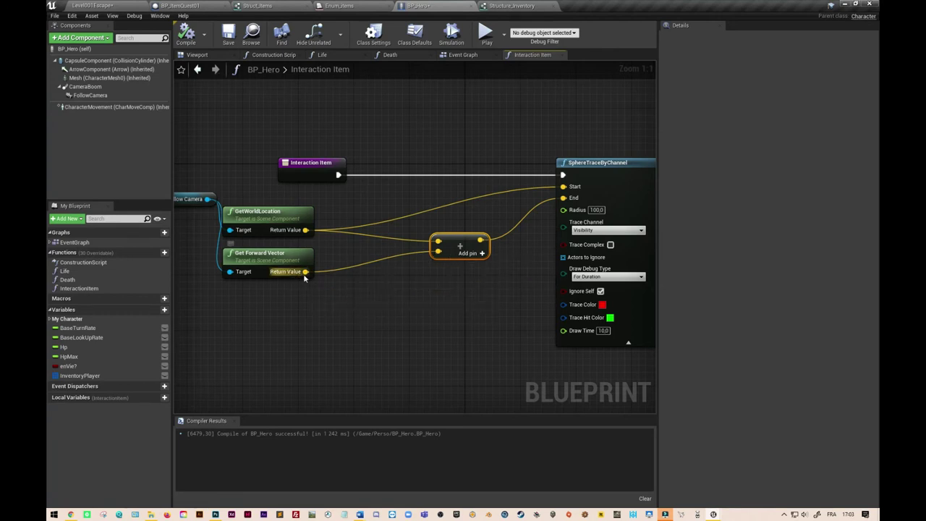
Scale the forward vector by 300,0 with a vector × float node feeding the add node
drag(305, 272, 372, 280)
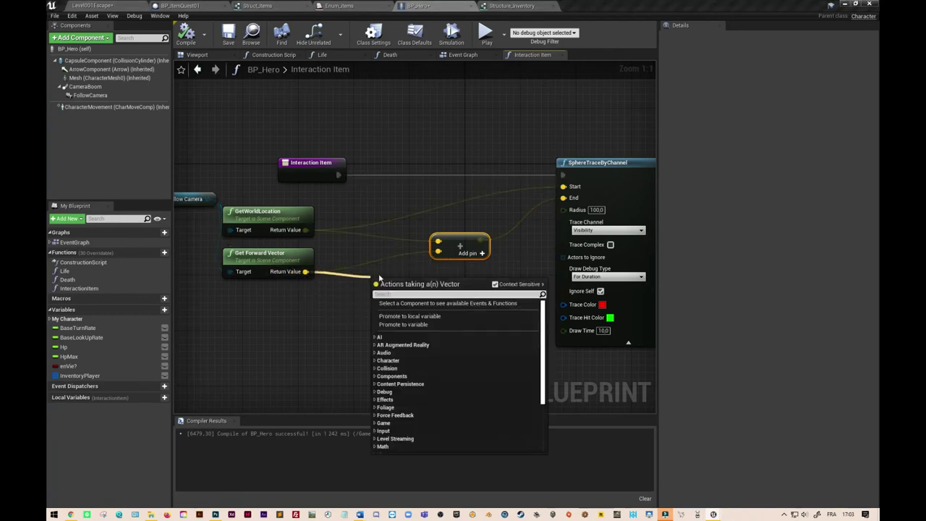
text(*)
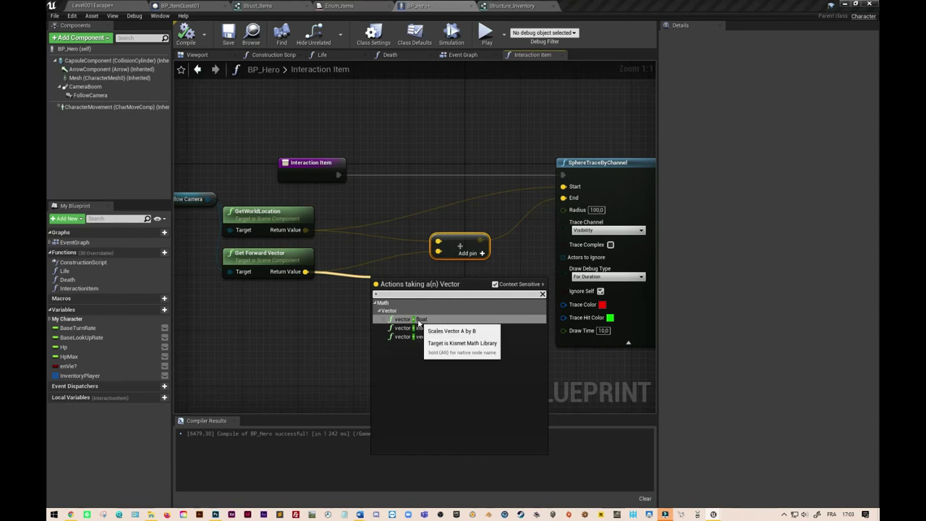
click(418, 323)
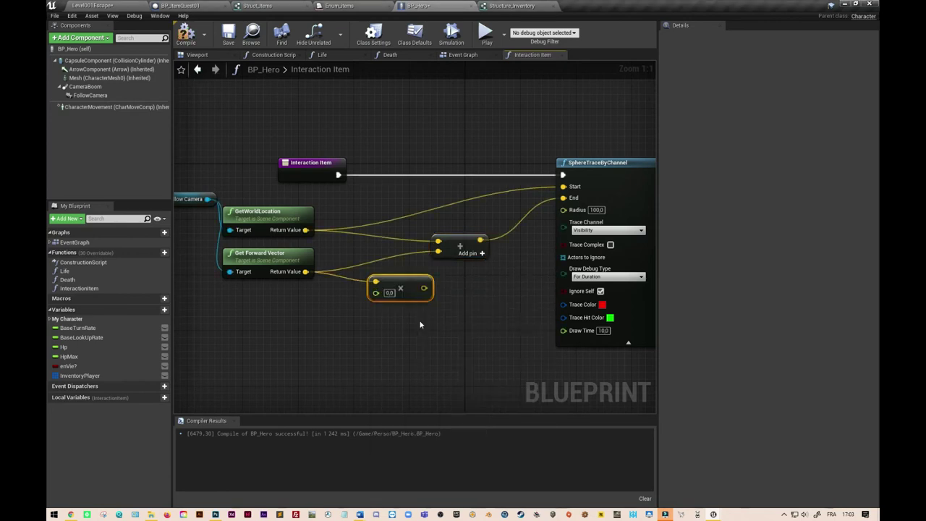
drag(424, 288, 438, 251)
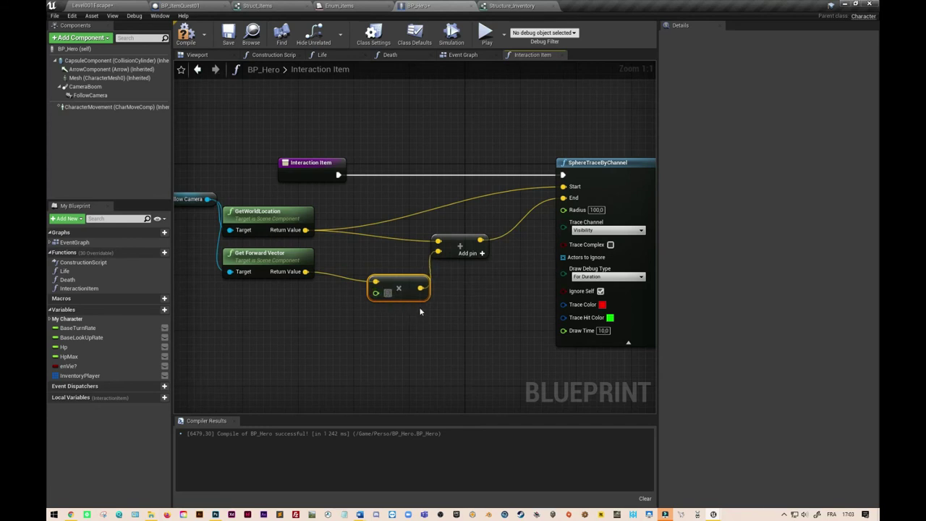
text(300)
click(422, 328)
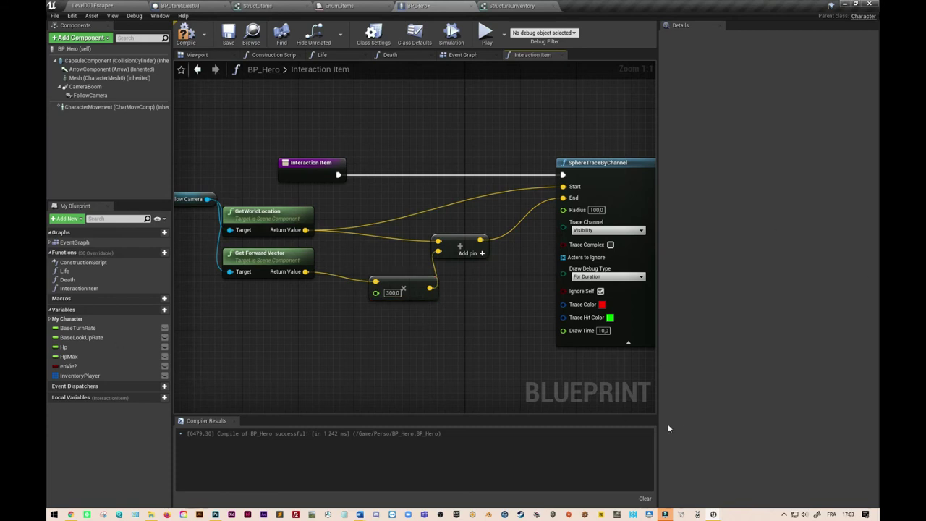
Tidy the GetWorldLocation, Get Forward Vector, multiply and add nodes into a neat layout
right_drag(504, 351, 506, 379)
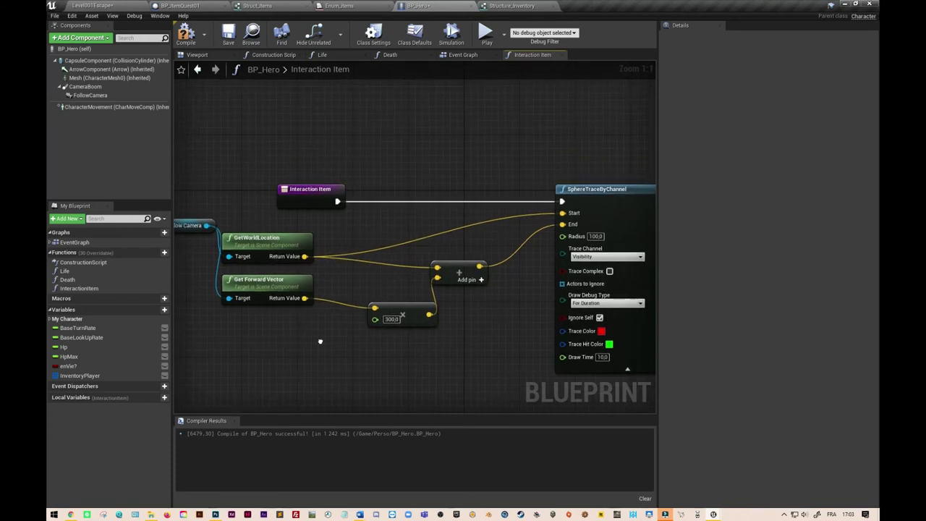
click(320, 221)
drag(320, 220, 327, 228)
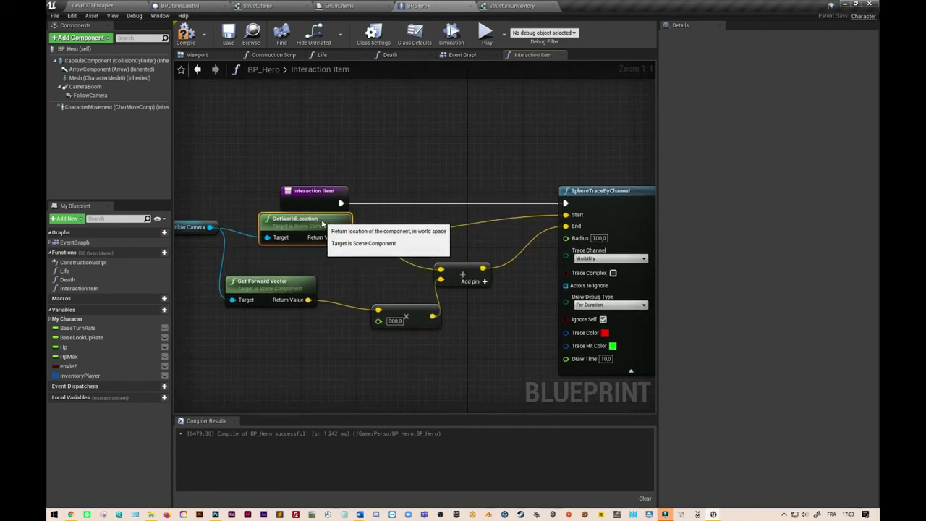
mouse_move(296, 293)
mouse_down()
mouse_move(309, 293)
mouse_move(324, 314)
mouse_up()
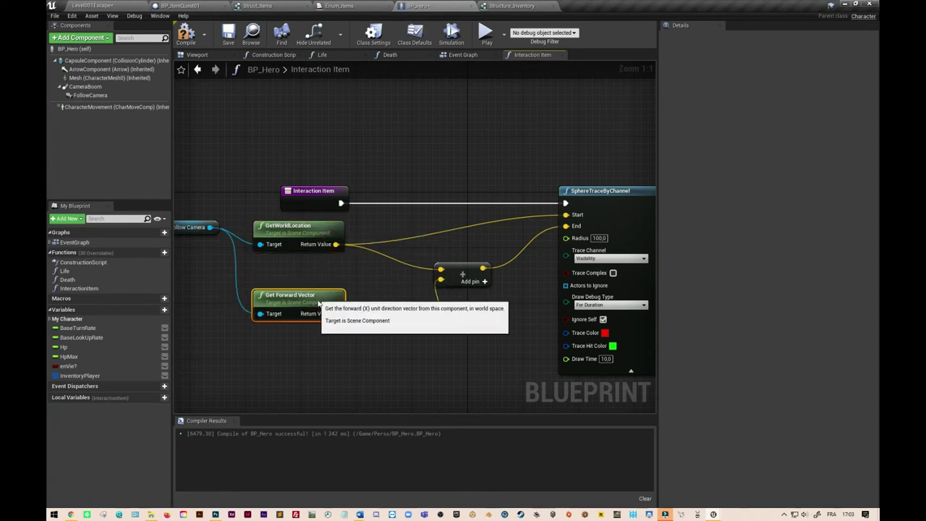
drag(423, 328, 423, 342)
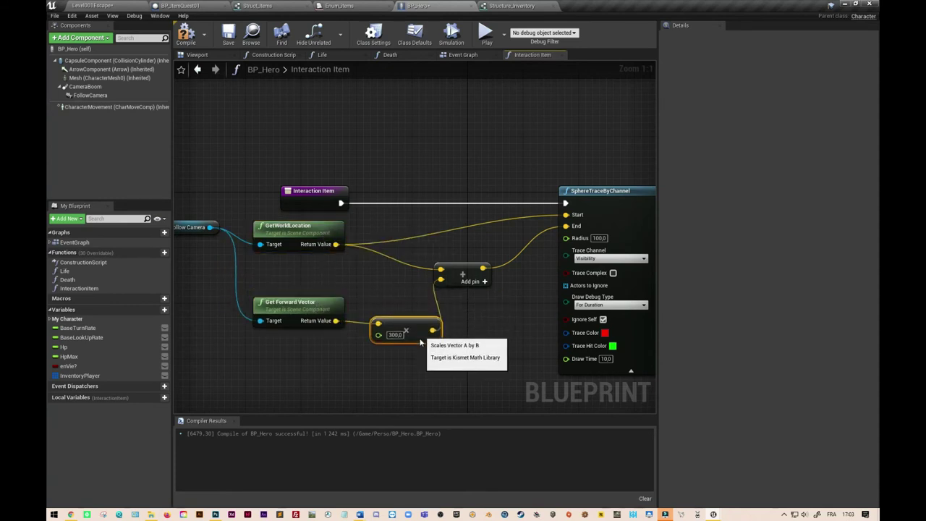
drag(454, 281, 462, 295)
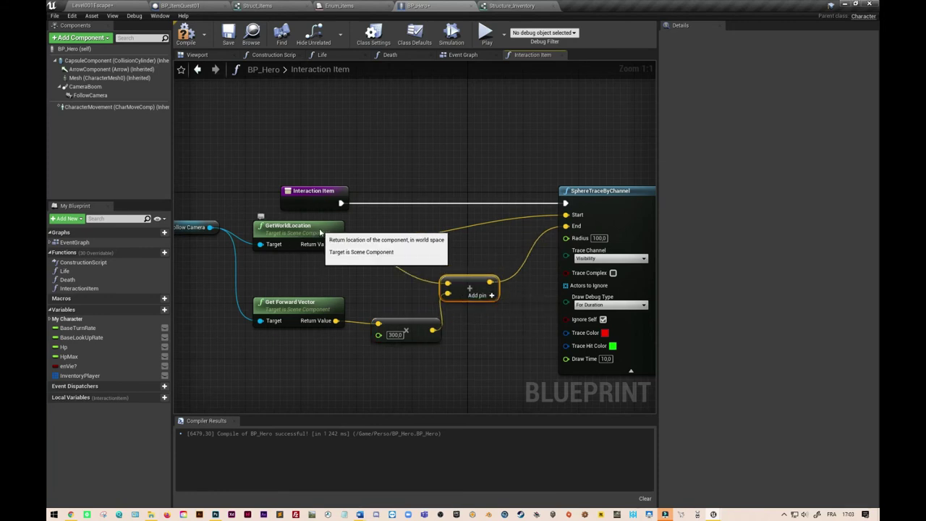
drag(319, 231, 325, 274)
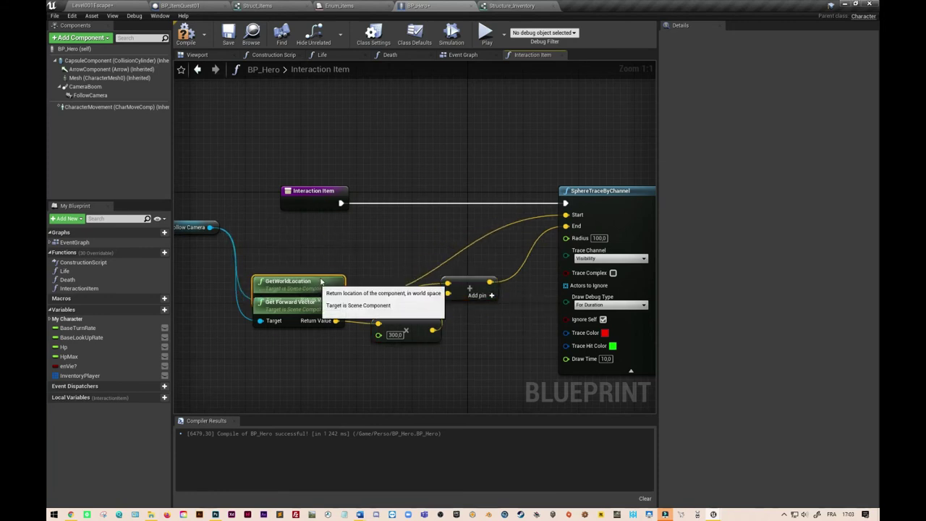
Disconnect the trace Start and duplicate the location, forward, multiply and add nodes above the originals
alt+click(463, 251)
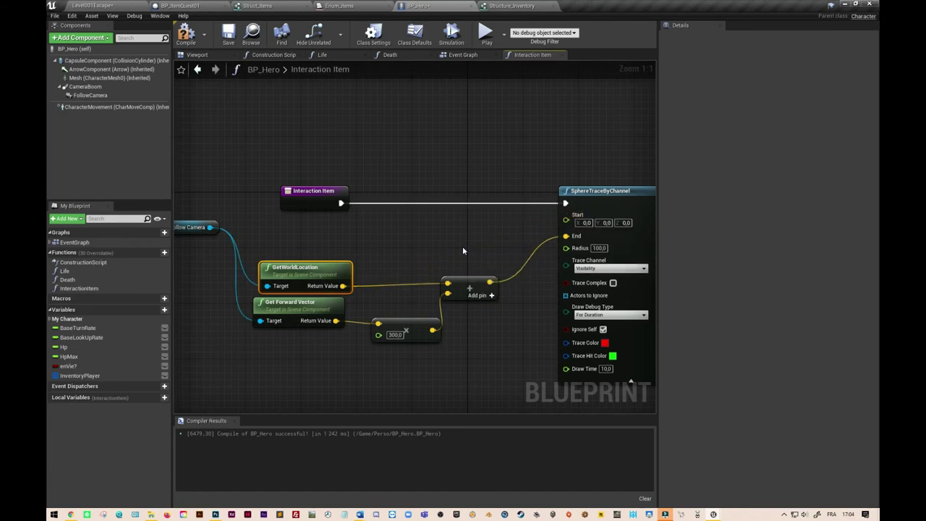
drag(327, 202, 293, 119)
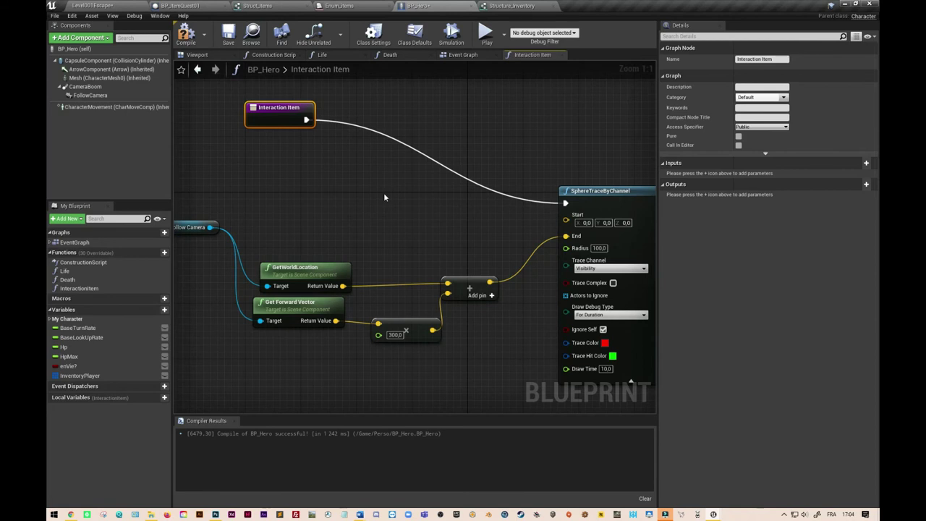
drag(307, 226, 465, 376)
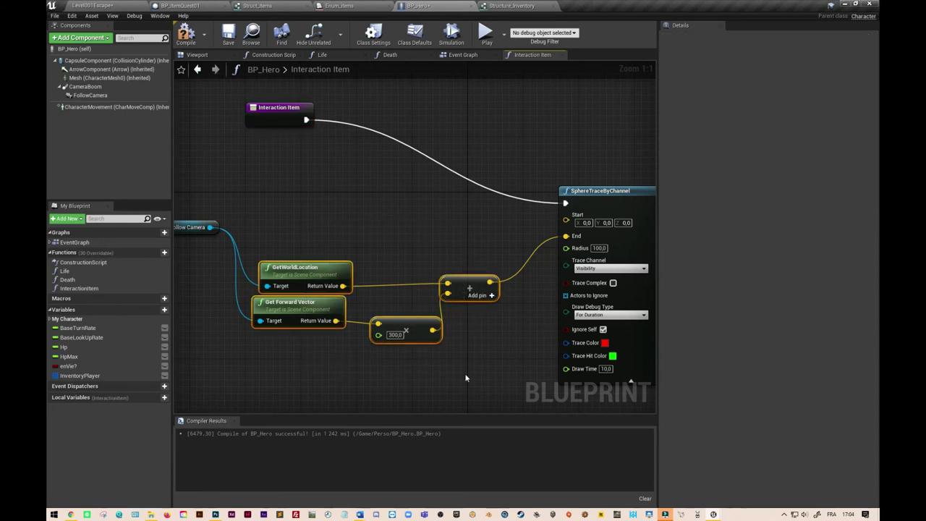
key(ctrl+c)
key(ctrl+v)
mouse_move(465, 389)
mouse_down()
mouse_move(344, 175)
mouse_move(337, 183)
mouse_up()
Wire the copied add node to Start, set the lower multiplier to 600, and connect Follow Camera
drag(490, 192, 567, 215)
click(394, 243)
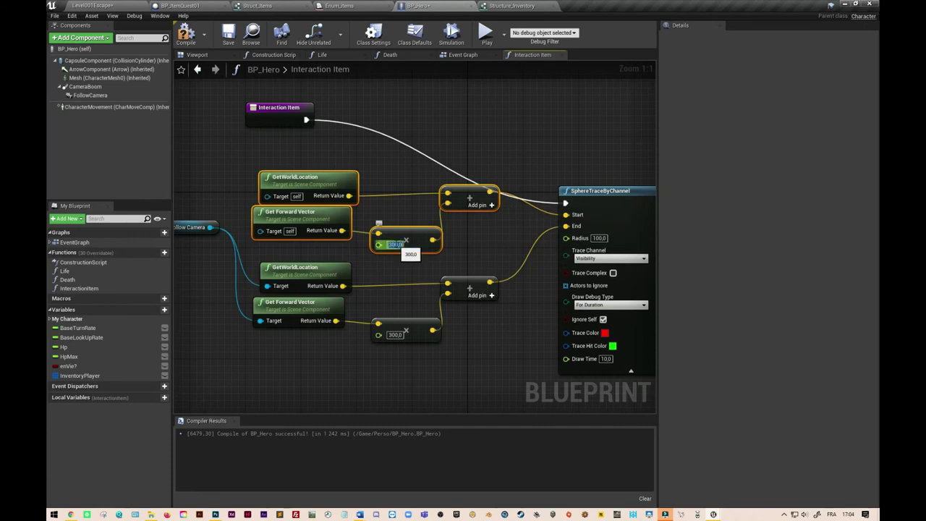
click(394, 334)
text(600)
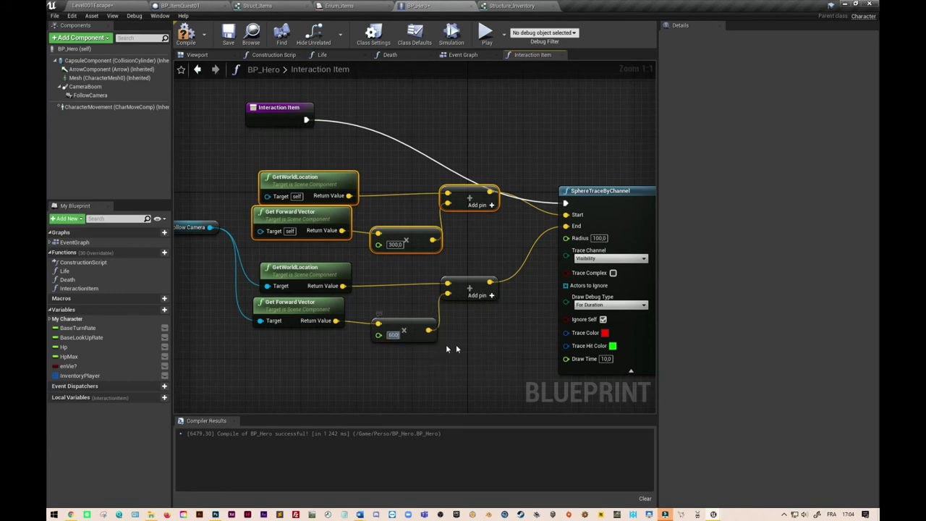
click(523, 316)
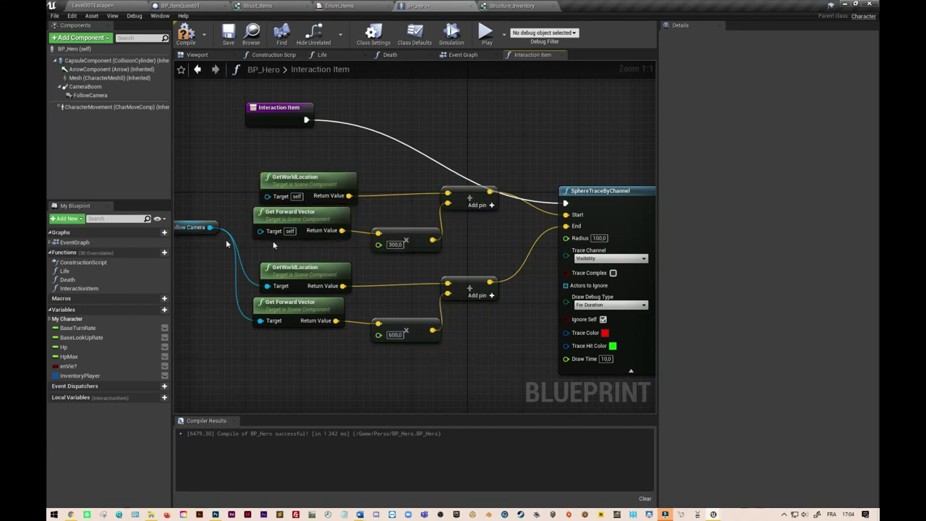
mouse_move(267, 196)
mouse_down()
mouse_move(209, 229)
mouse_move(259, 230)
mouse_up()
Compile and save BP_Hero, then play-test running and pressing E to see red and green trace spheres
click(228, 36)
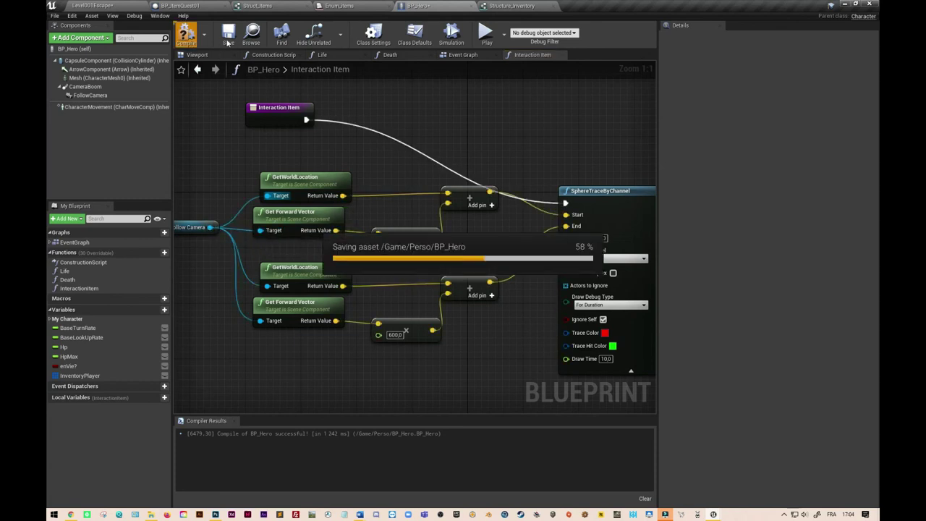
click(228, 36)
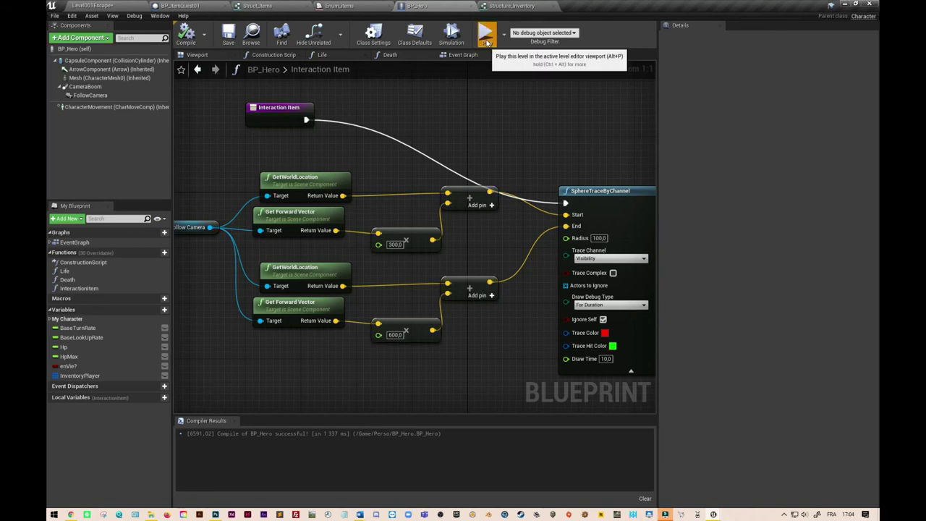
click(487, 42)
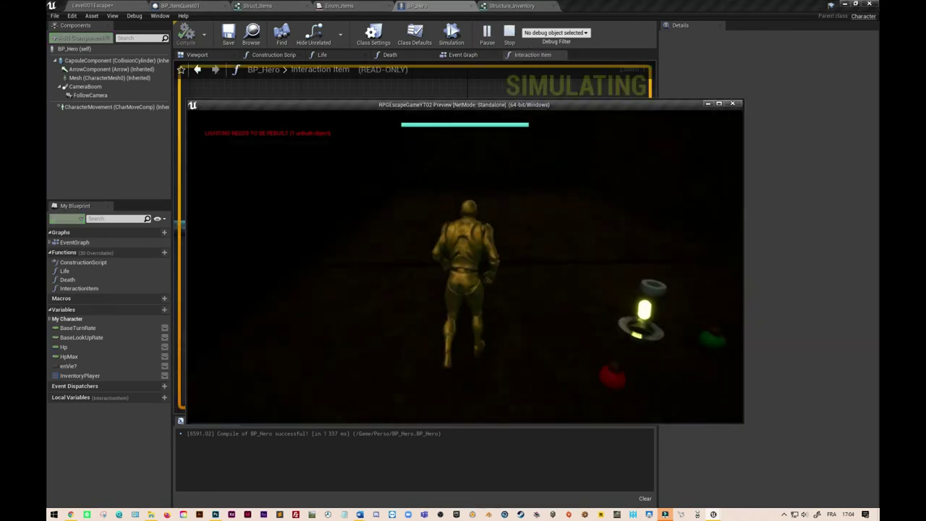
key(w)
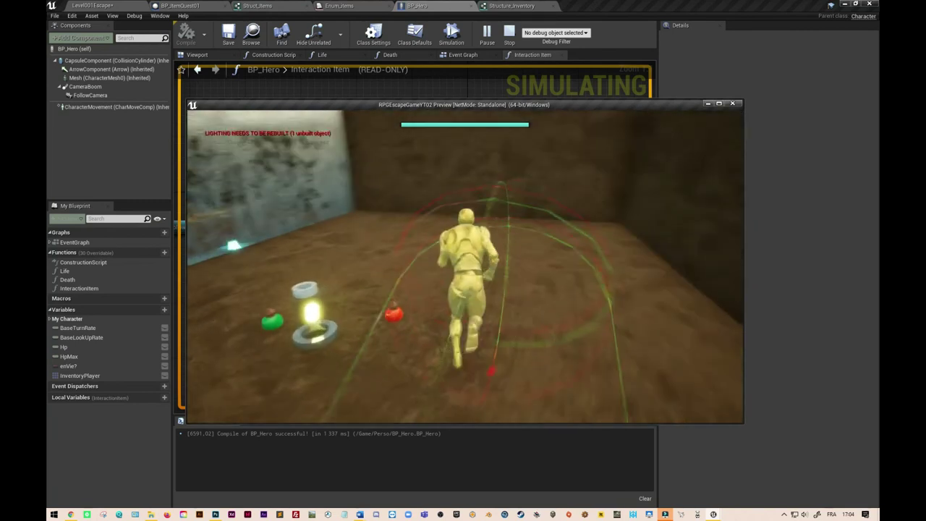
key(e)
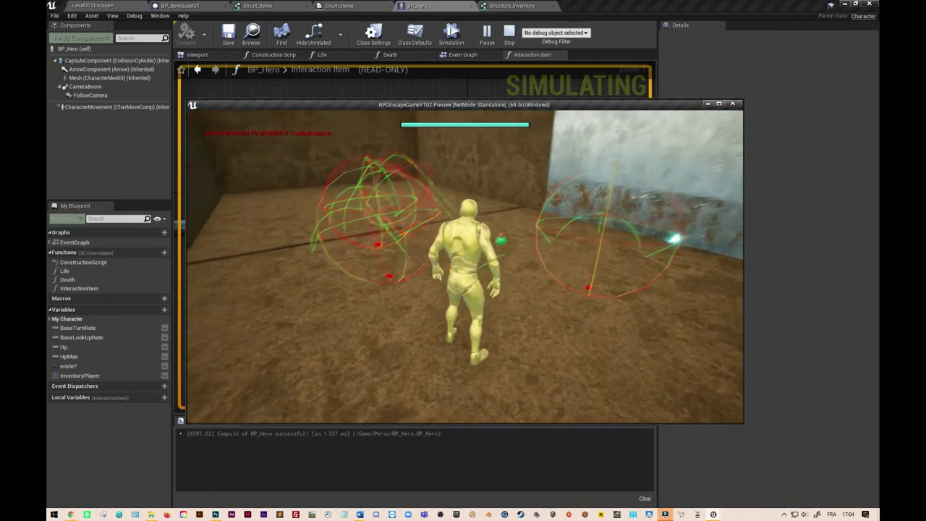
key(Escape)
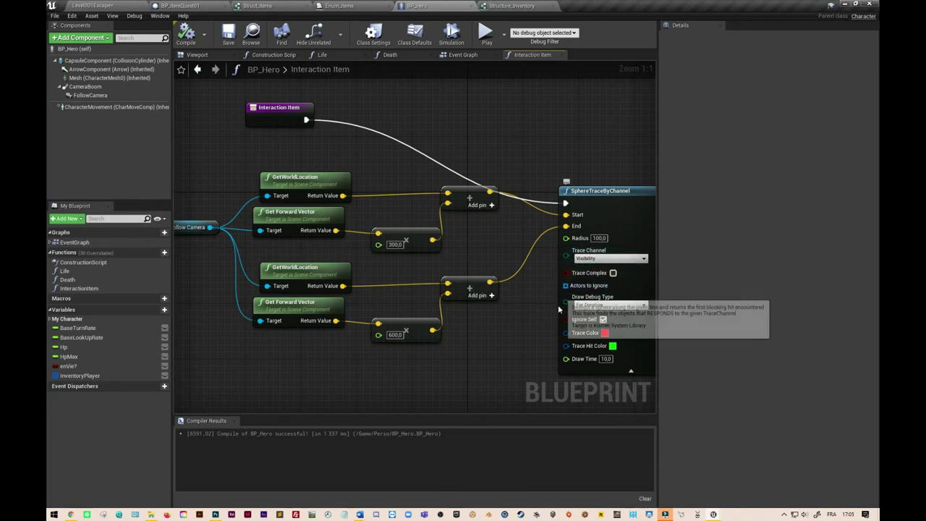
Change the trace End's forward multiplier from 600,0 to 800,0 and save BP_Hero
click(403, 340)
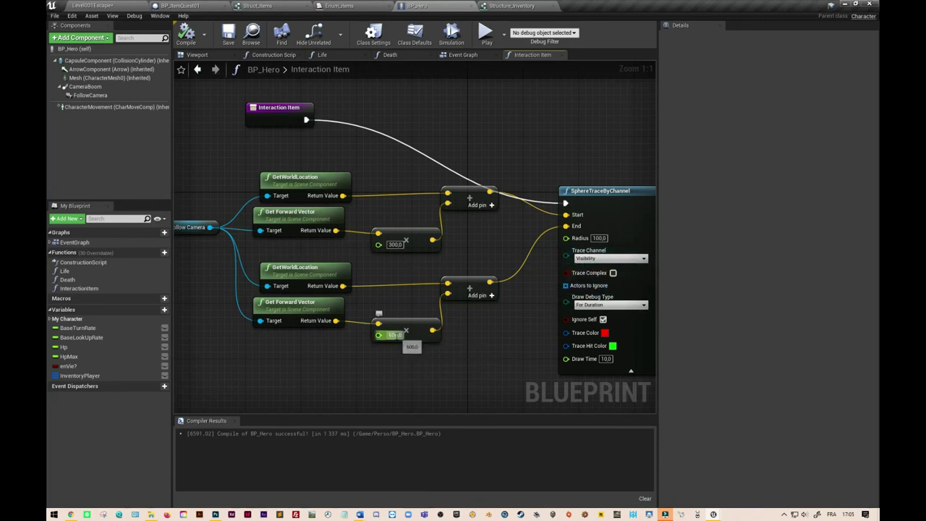
click(395, 335)
text(800)
key(Return)
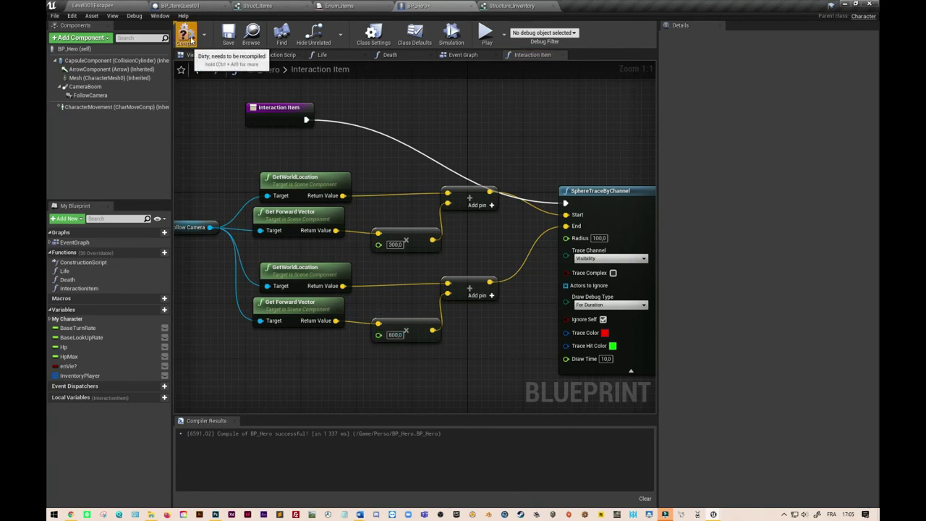
click(226, 40)
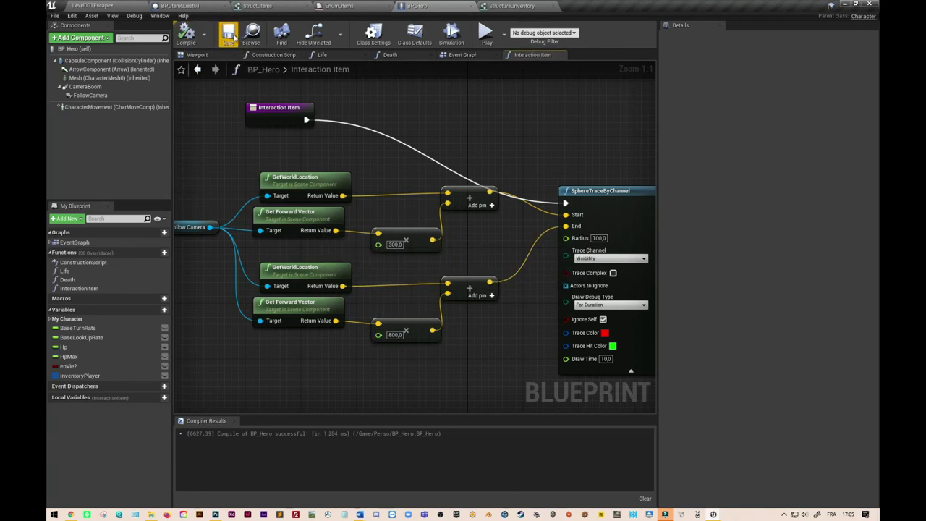